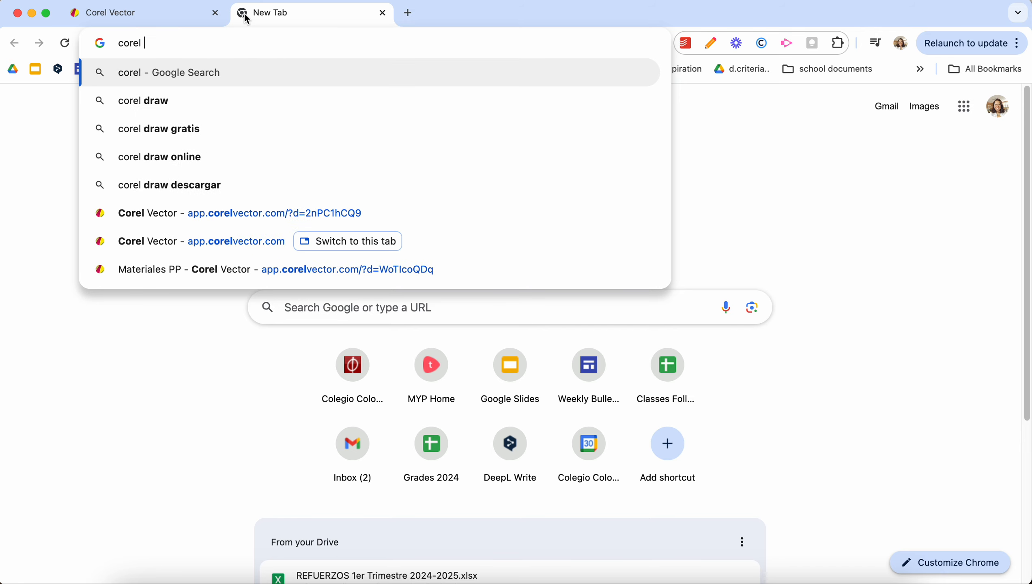
Step: Search Google for "corel vector" and open the Corel Vector web app from the results
key("Return")
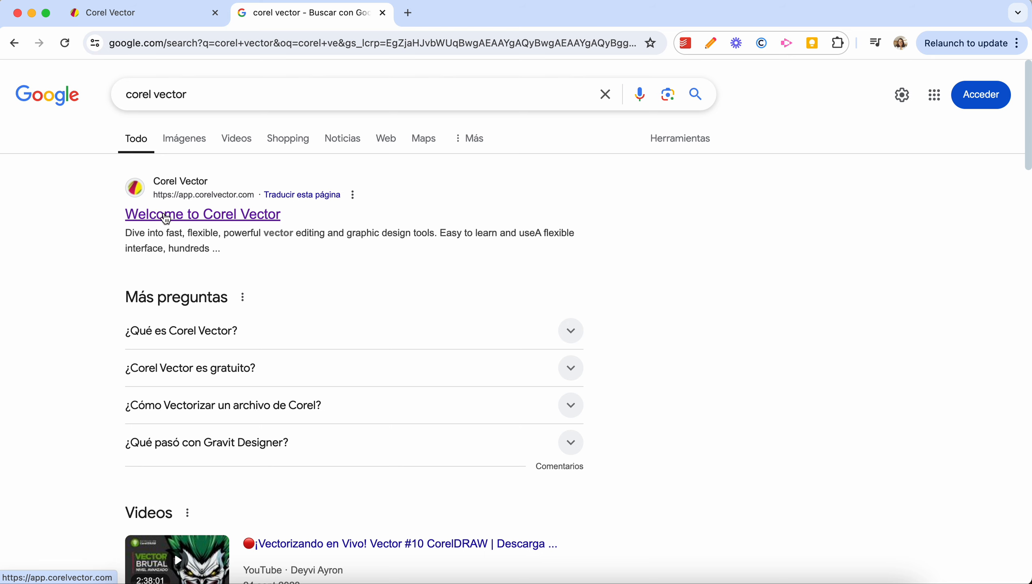
scroll(247, 218, "down", 1)
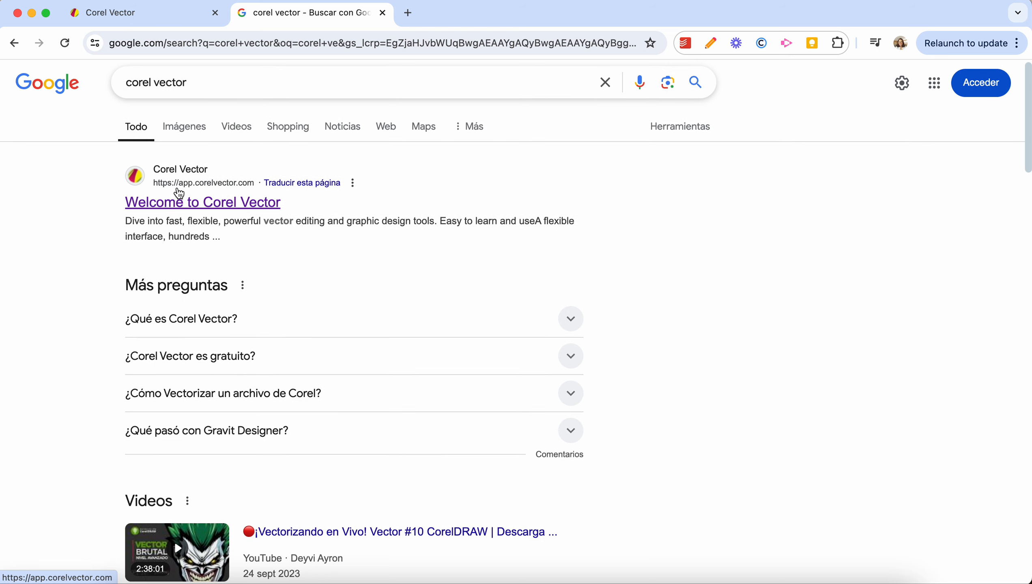
scroll(249, 301, "down", 15)
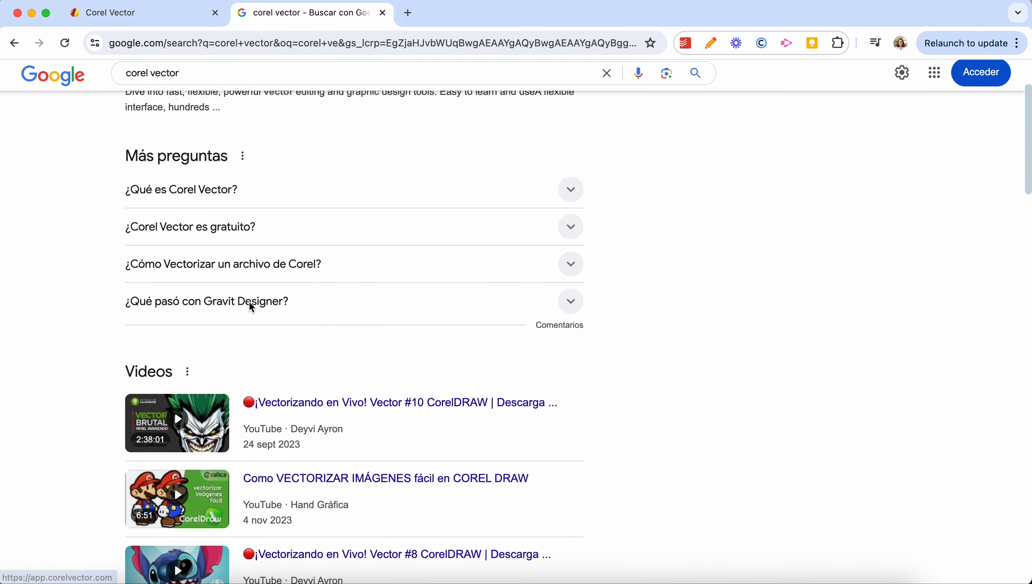
scroll(251, 308, "down", 10)
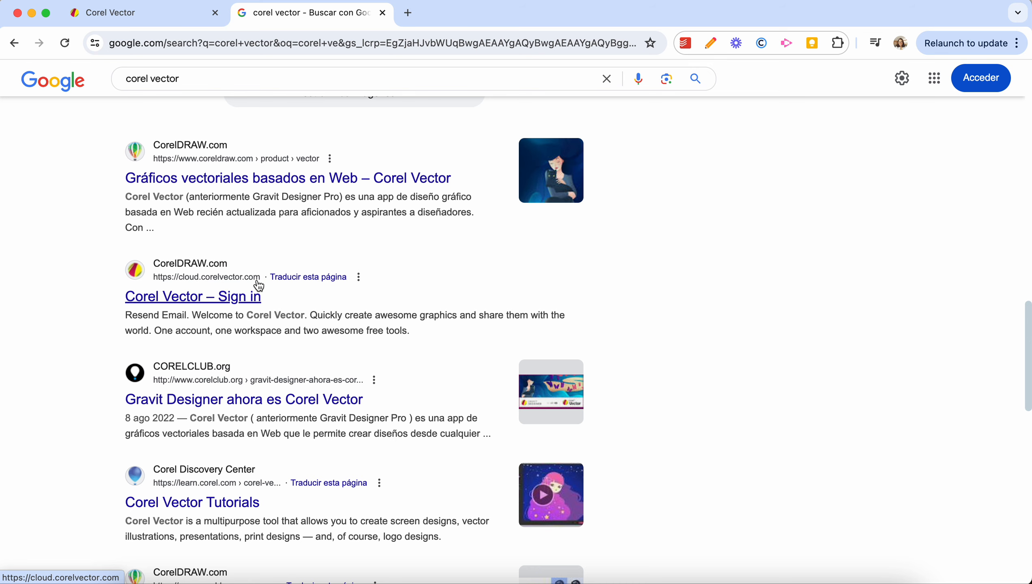
scroll(258, 282, "up", 15)
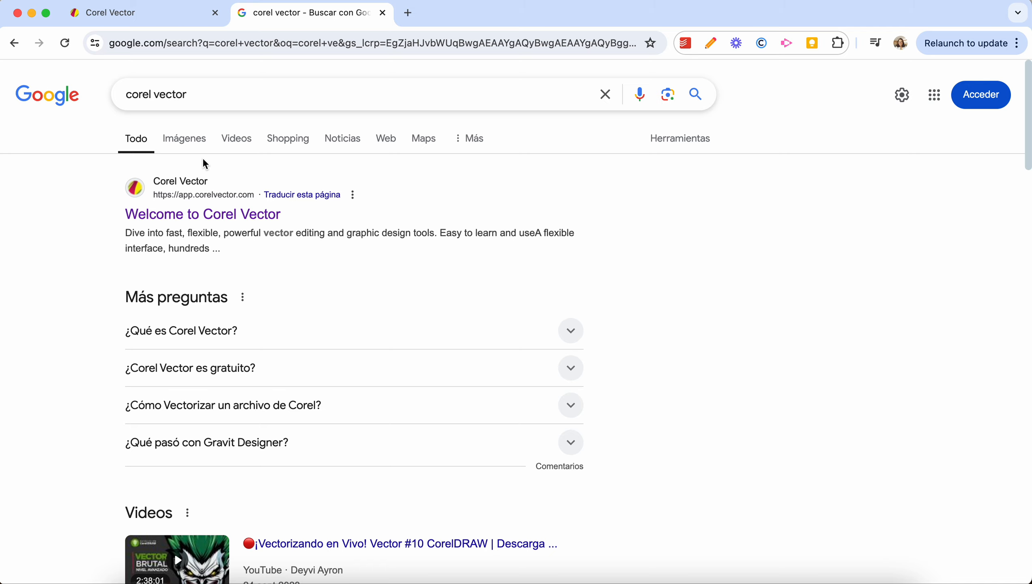
left_click(215, 212)
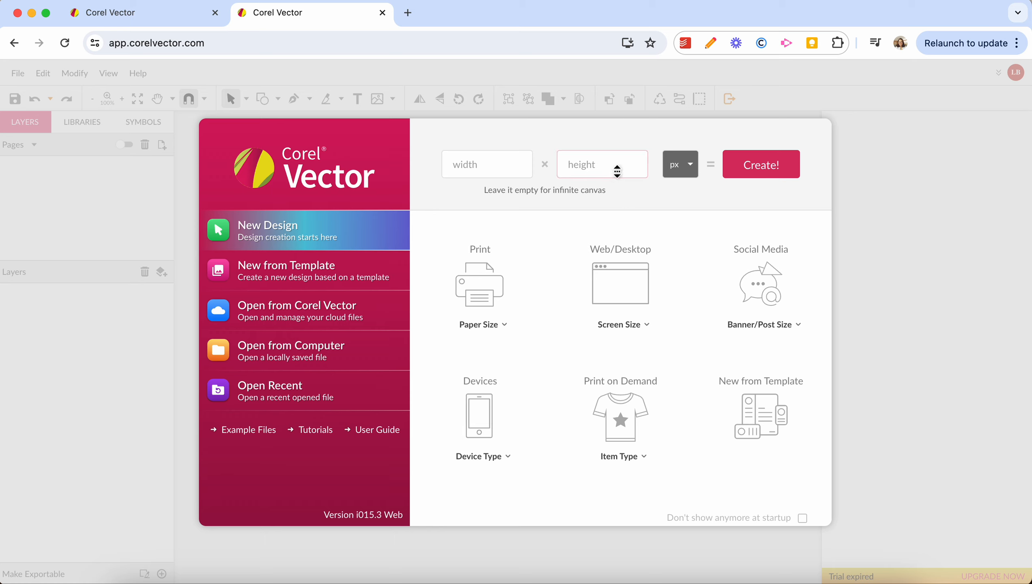
Step: Create a new design with the A4 (210x297 mm) paper size and set the document unit to centimeters
left_click(686, 171)
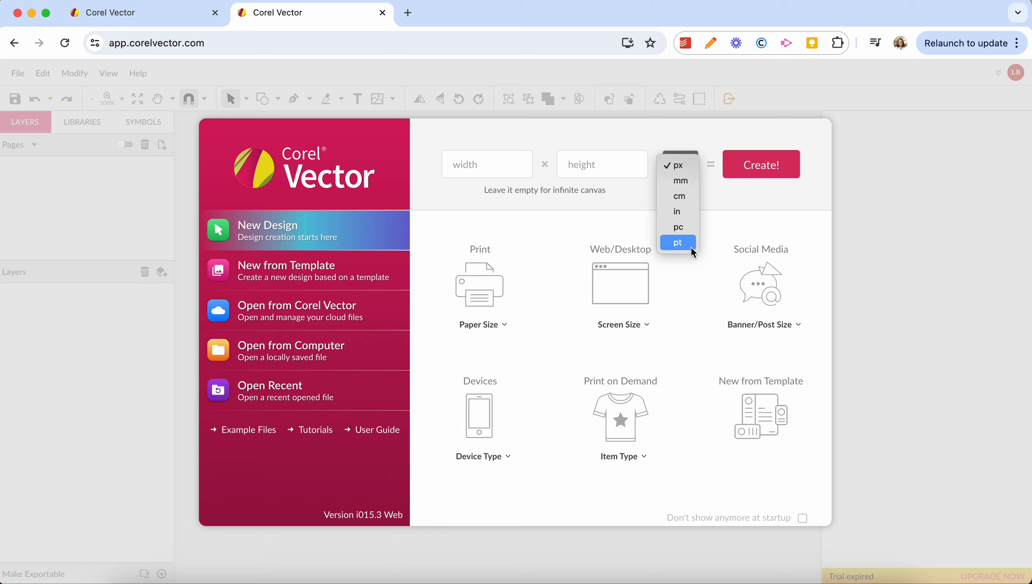
left_click(679, 197)
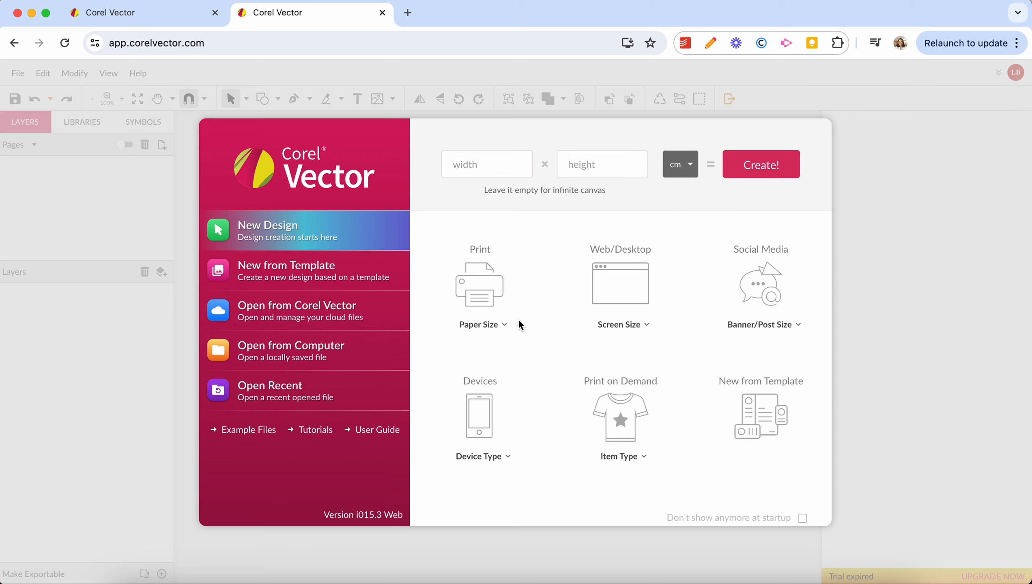
left_click(501, 327)
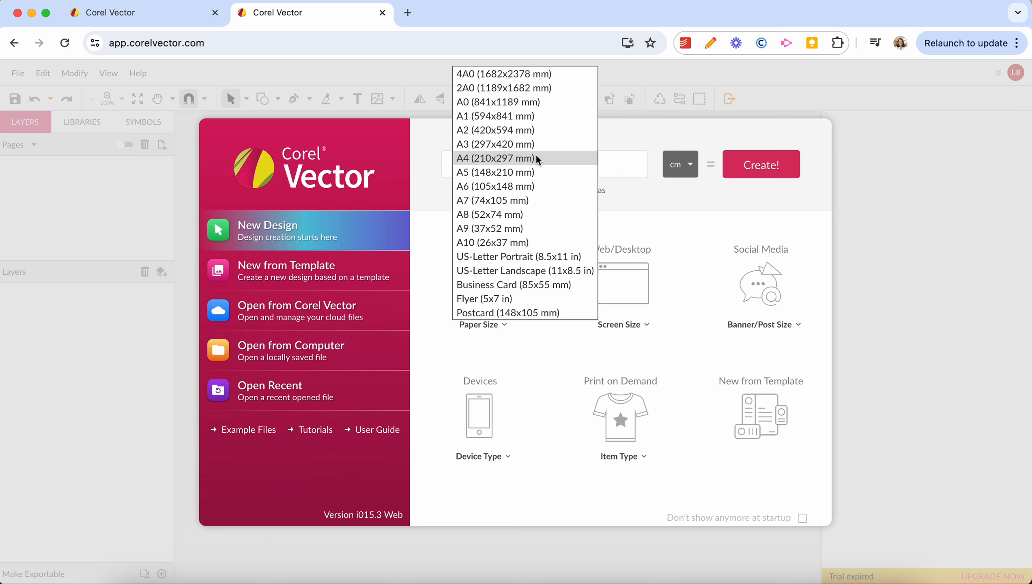
left_click(505, 158)
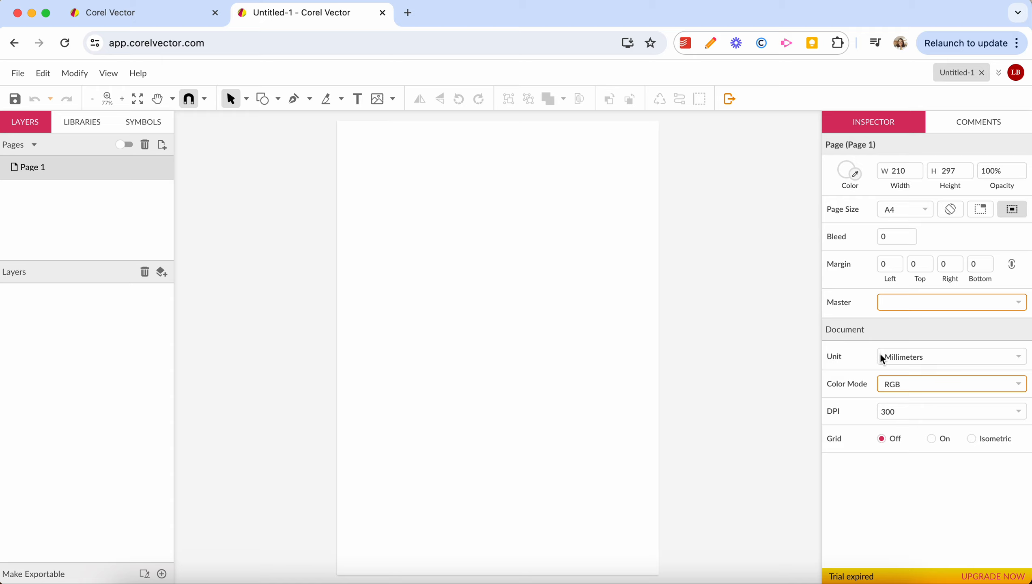
left_click(929, 364)
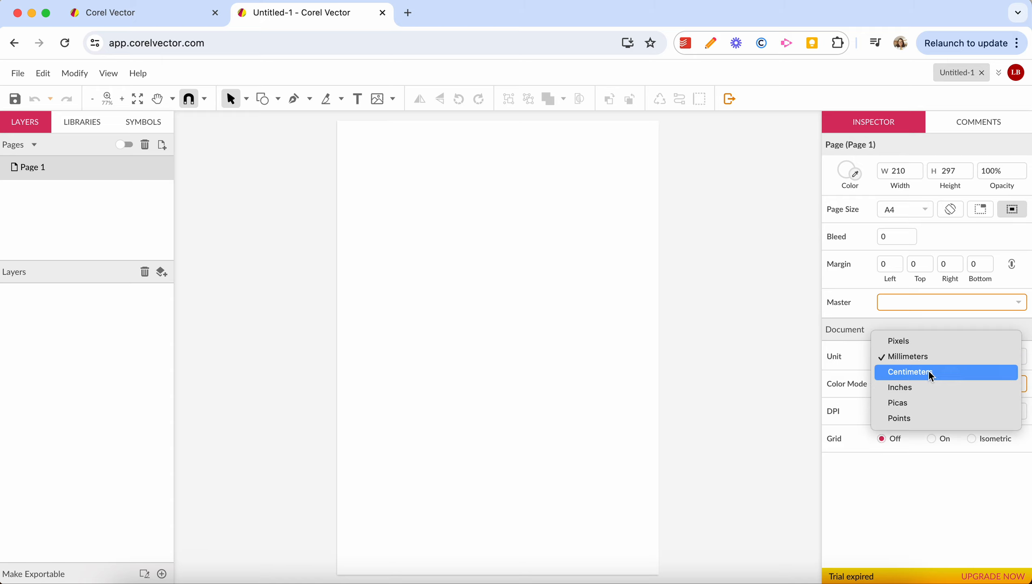
left_click(929, 373)
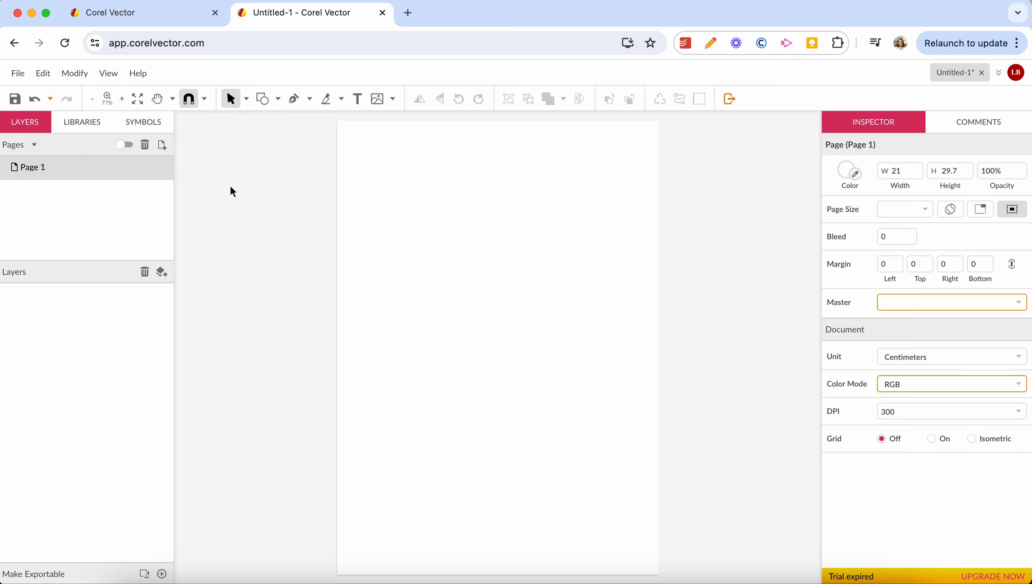
Step: Draw a closed, straight-sided five-point path about 10.8 by 8.8 cm with the Pen tool in the page's upper half
left_click(275, 98)
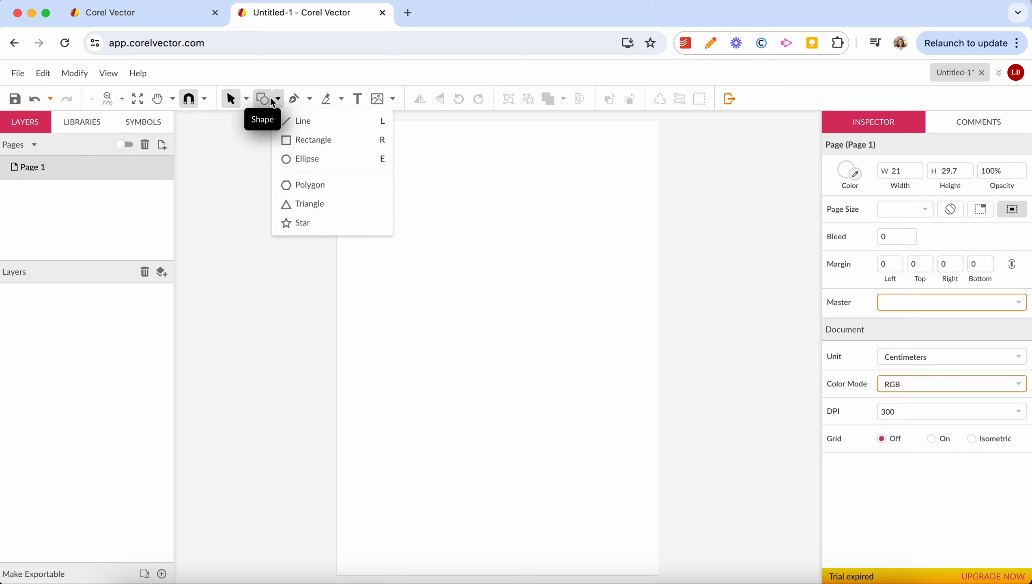
left_click(300, 101)
left_click(434, 181)
left_click(528, 198)
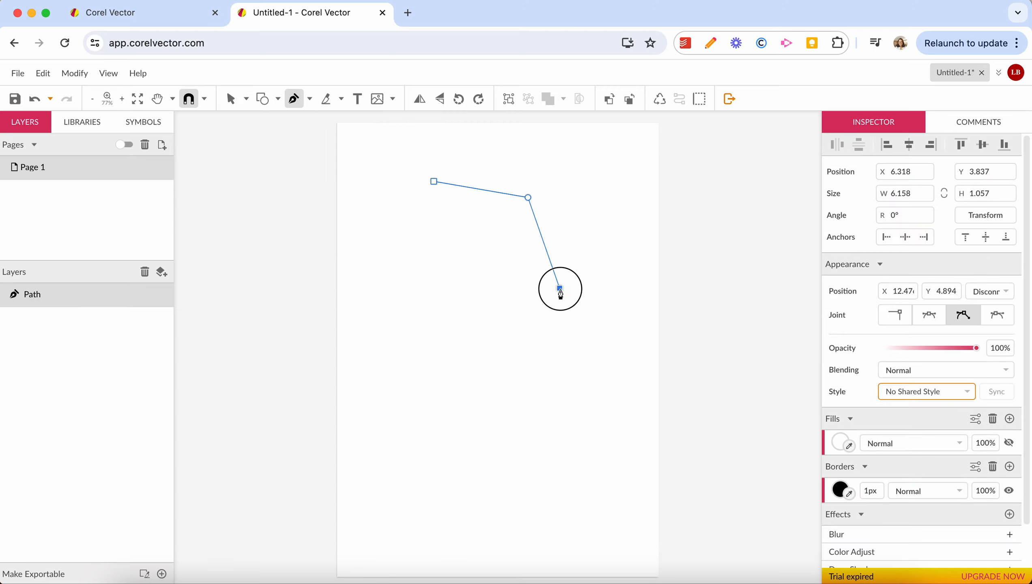
left_click(560, 289)
left_click(440, 315)
left_click(394, 245)
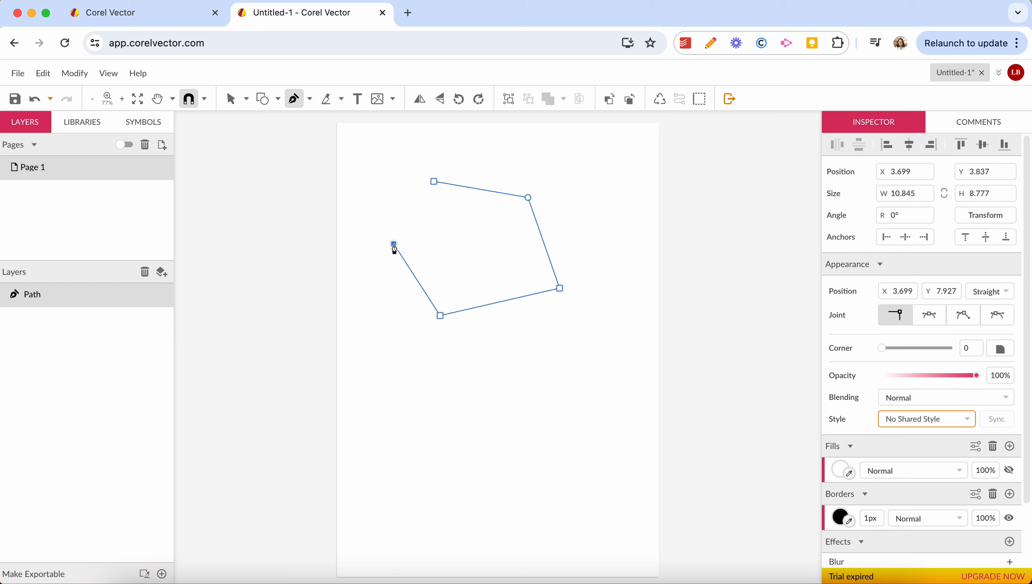
left_click(434, 181)
Step: Draw a closed, curved bean-shaped path about 7.8 by 6.2 cm with the Pen tool below the five-sided path
scroll(494, 235, "up", 1)
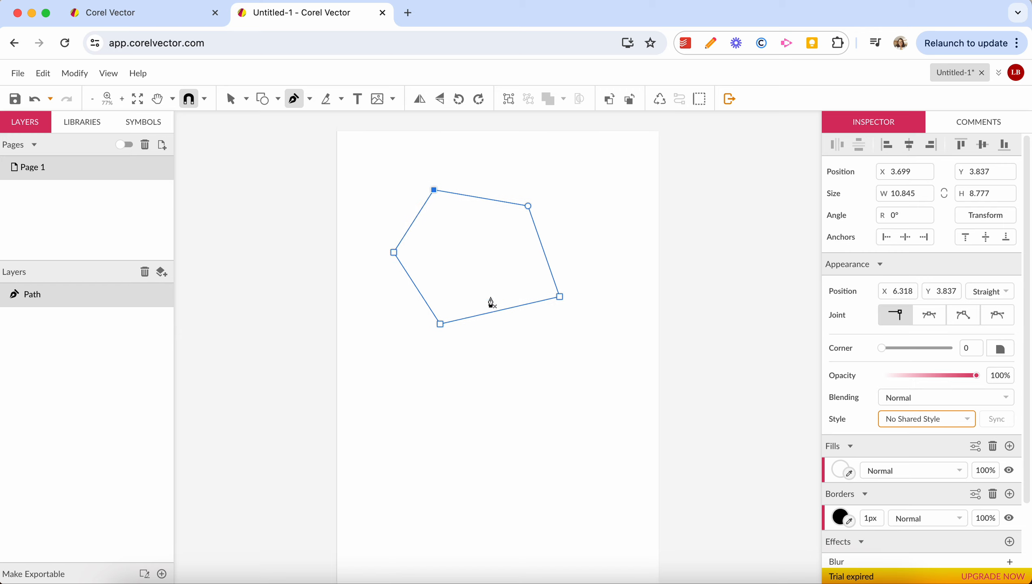
left_click(447, 355)
left_click(541, 351)
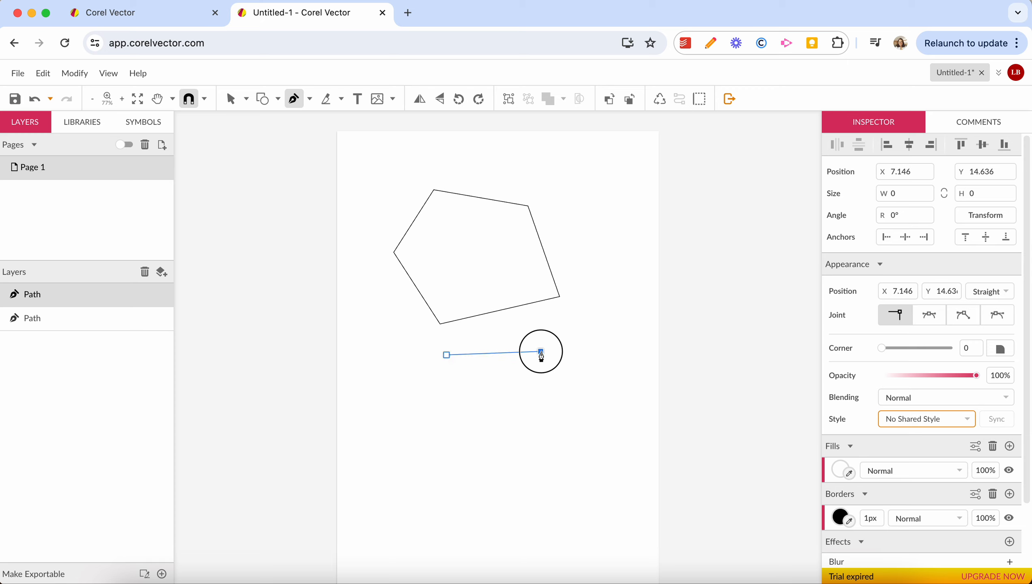
left_click_drag(541, 352, 608, 400)
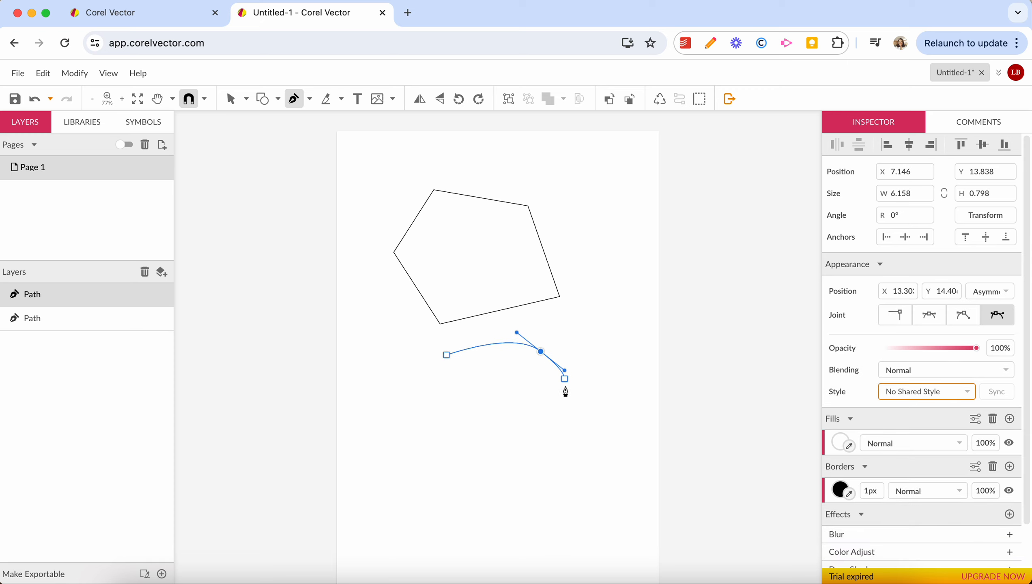
left_click_drag(526, 437, 478, 430)
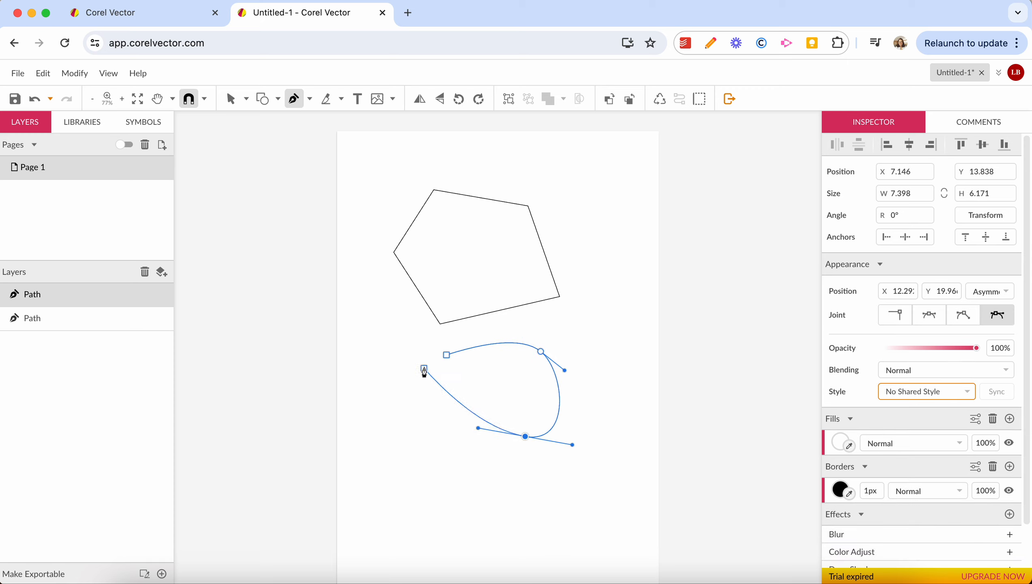
left_click_drag(468, 380, 427, 377)
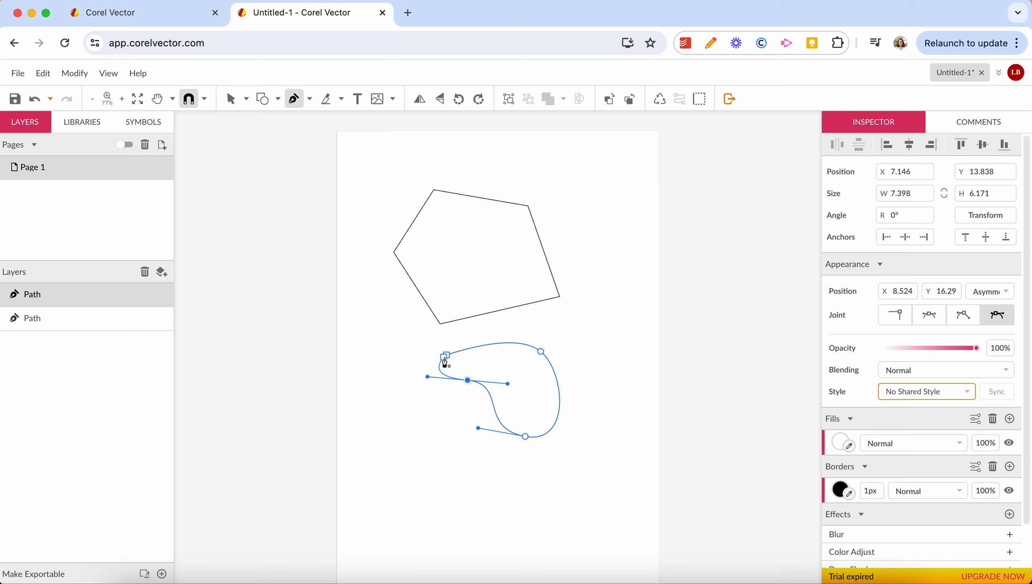
left_click(447, 355)
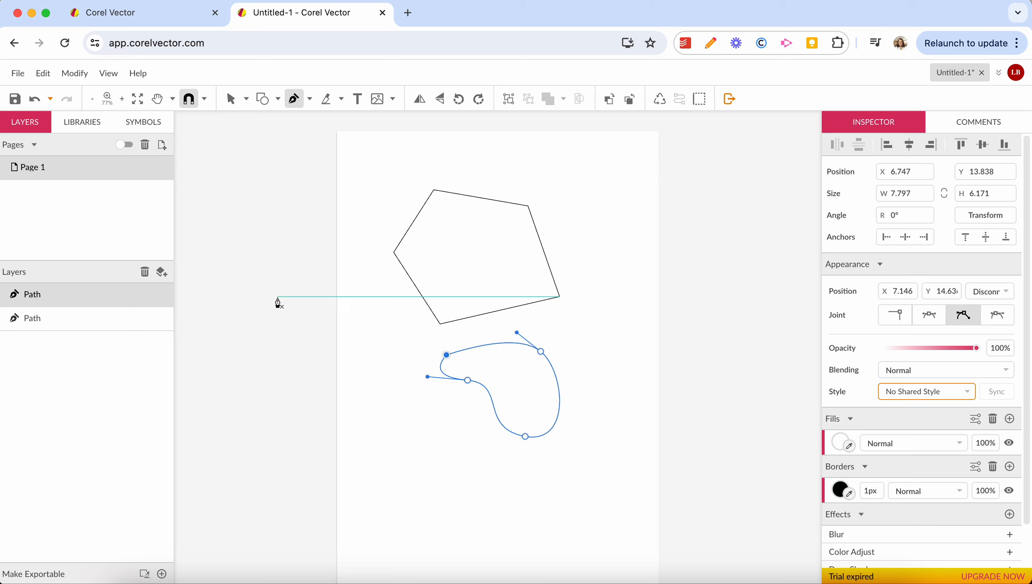
Step: Select the five-sided path and reduce its size to 9.745 cm wide and 8.277 cm high
left_click(232, 100)
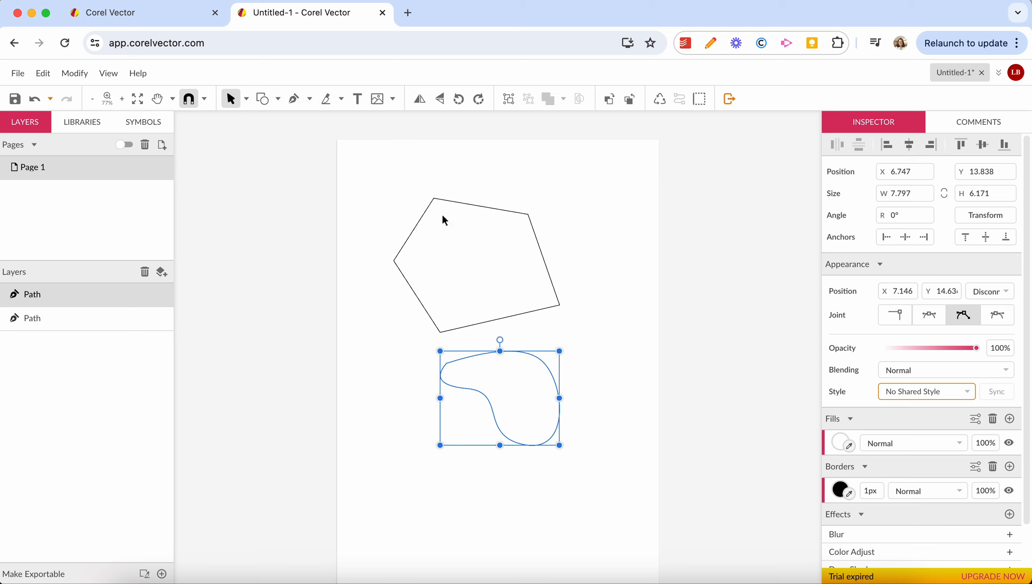
left_click(430, 208)
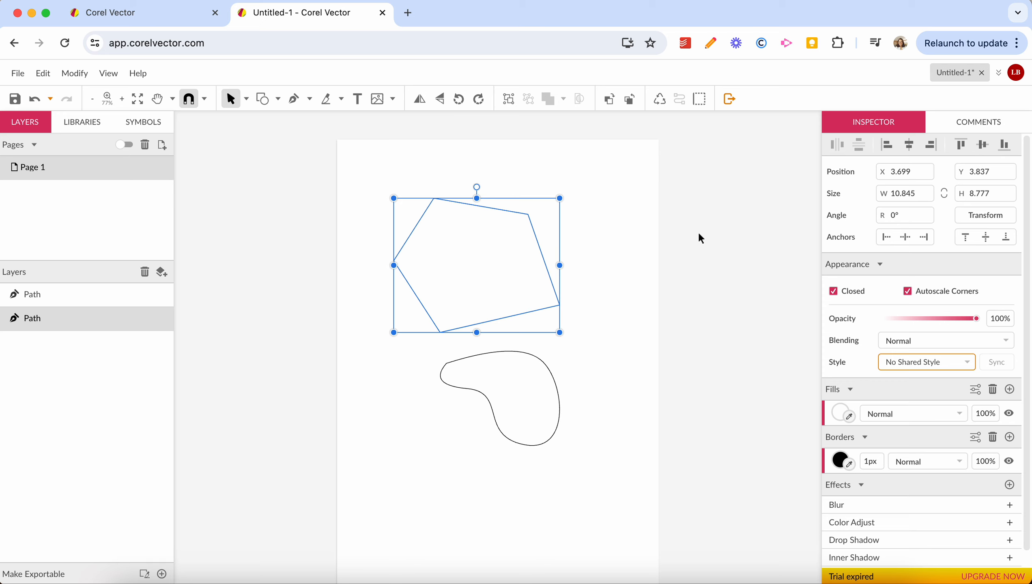
left_click(700, 235)
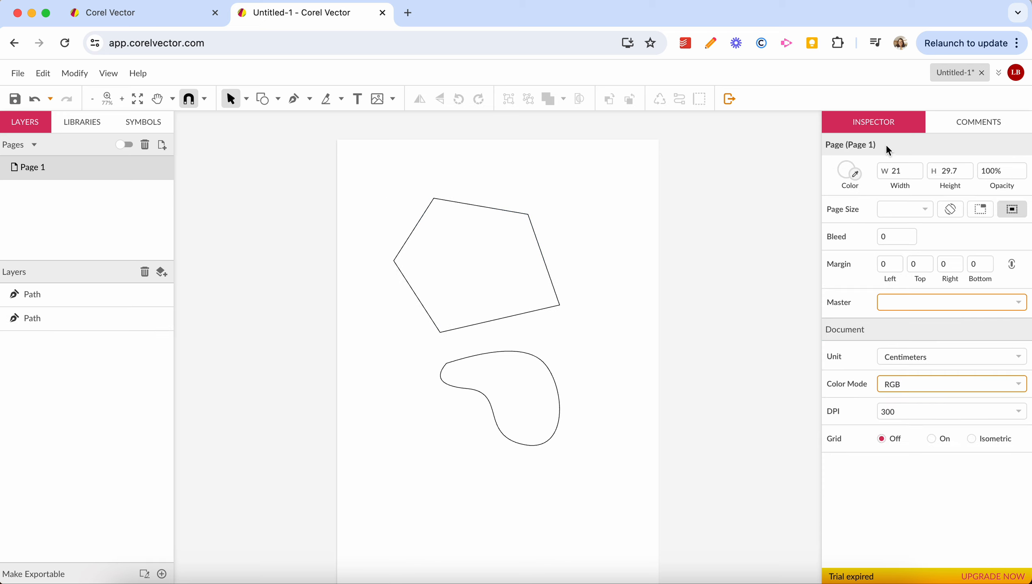
left_click(532, 227)
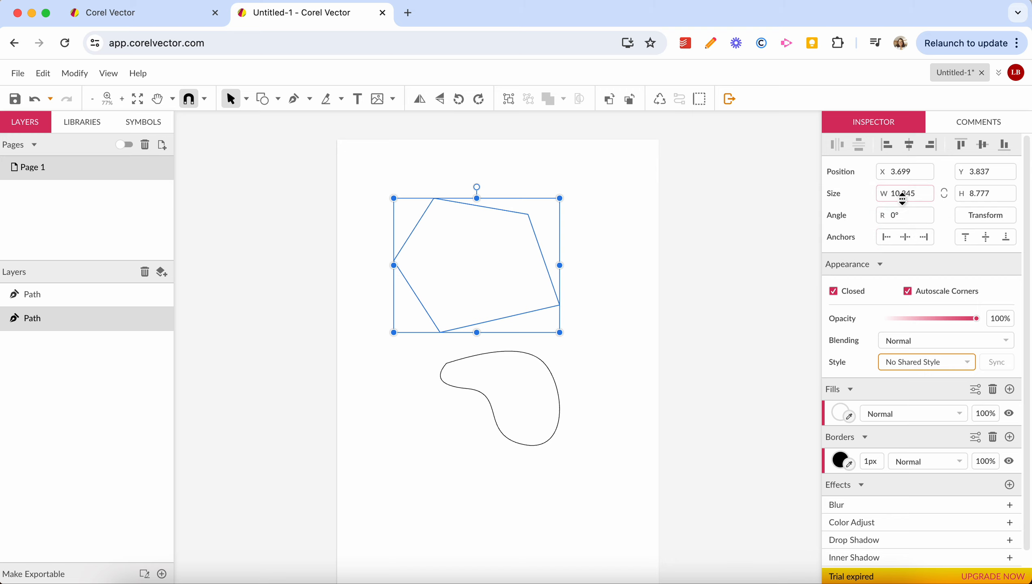
mouse_move(902, 199)
mouse_move(903, 200)
left_mouse_down()
mouse_move(901, 166)
mouse_move(910, 214)
mouse_move(903, 175)
mouse_move(910, 205)
left_mouse_up()
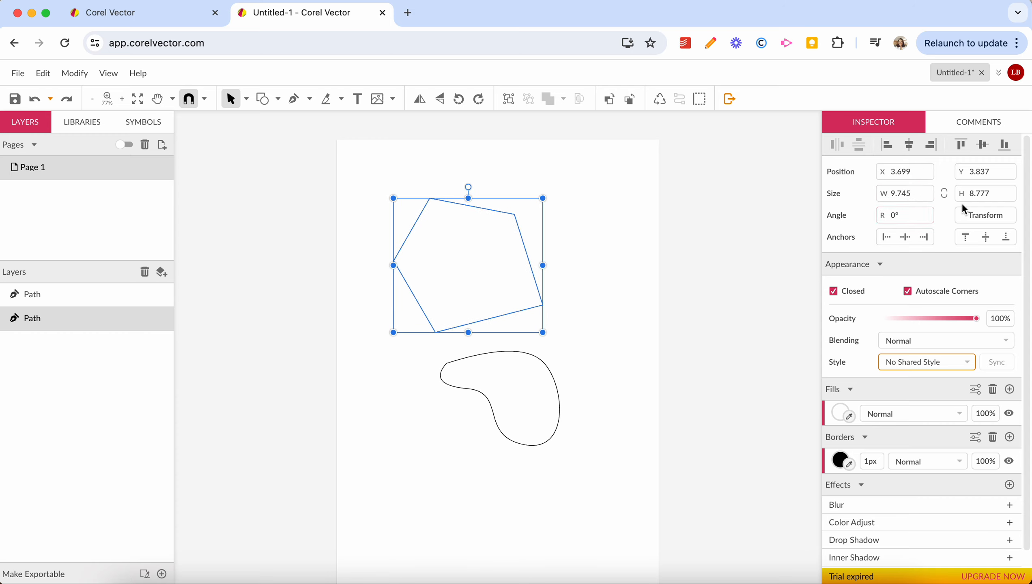
mouse_move(972, 195)
left_mouse_down()
mouse_move(977, 171)
mouse_move(980, 199)
left_mouse_up()
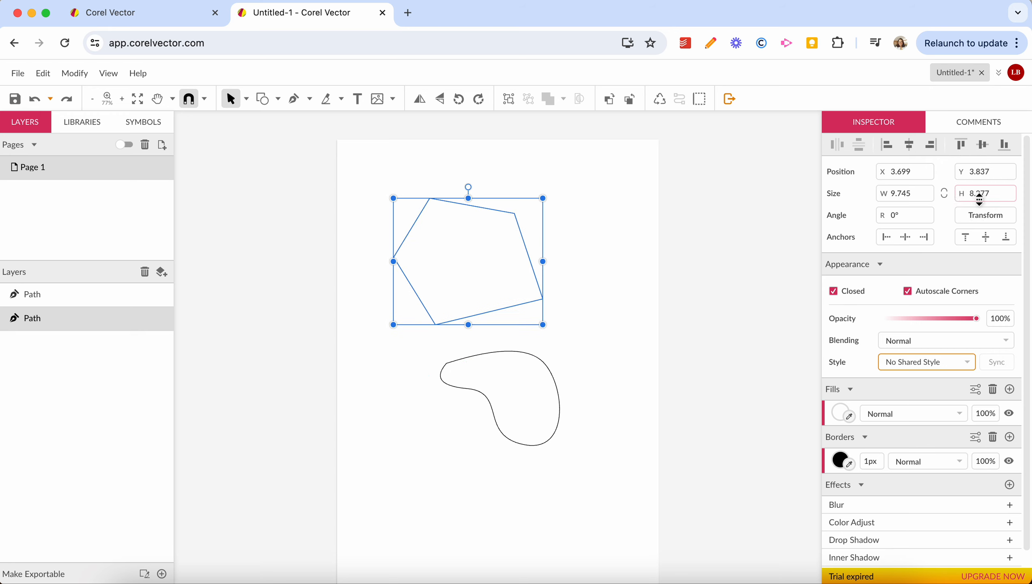
Step: Lock the five-sided path's proportions, enlarge it to about 10.97 by 9.48 cm, and set its angle to -3°
left_click(945, 194)
left_click_drag(908, 195, 909, 218)
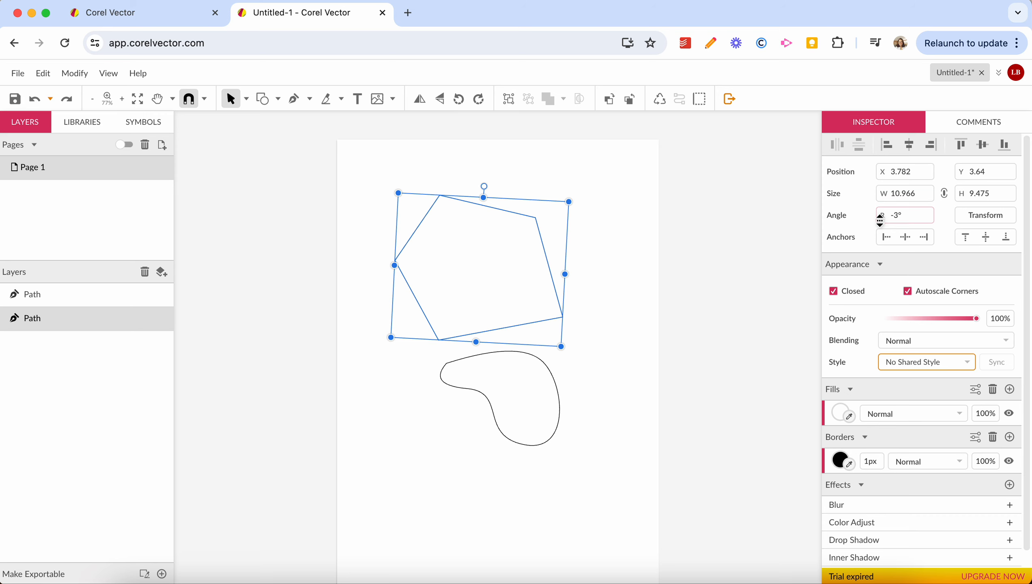
Step: Delete the five-sided path and undo the deletion
key("Delete")
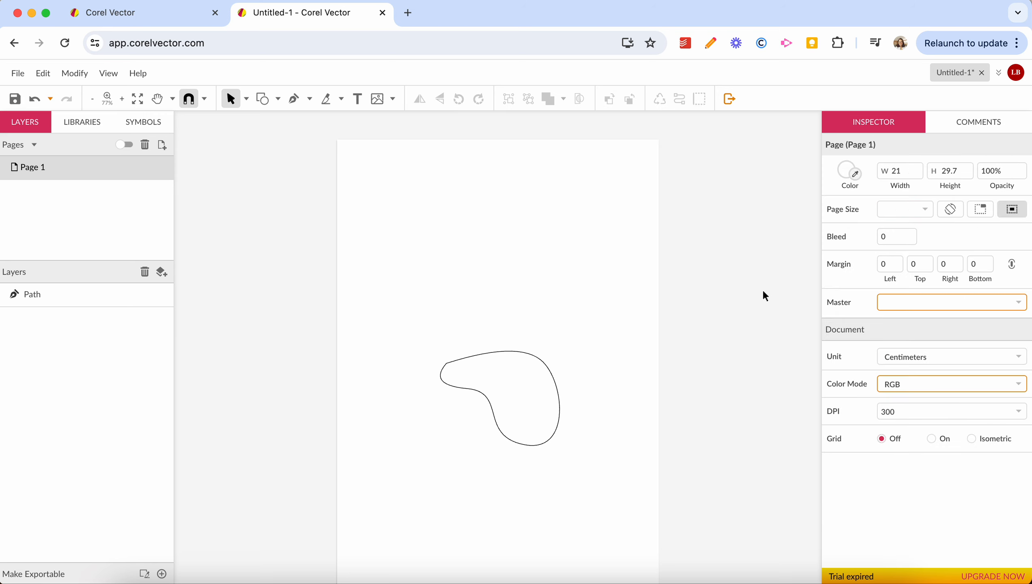
key("super+z")
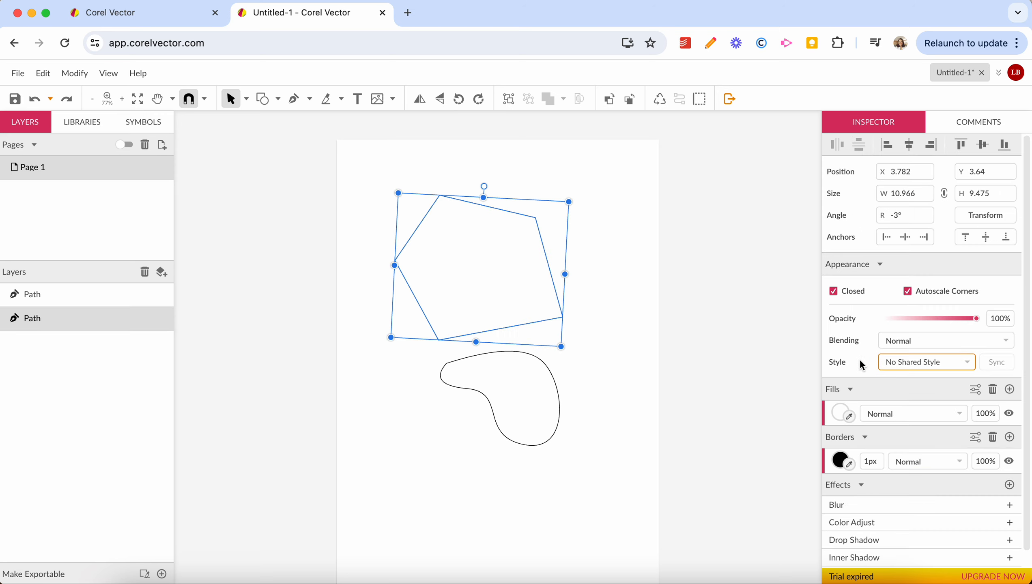
Step: Try yellow and cyan fills on the five-sided path and settle on purple #6200FF at 59% opacity
scroll(860, 362, "down", 1)
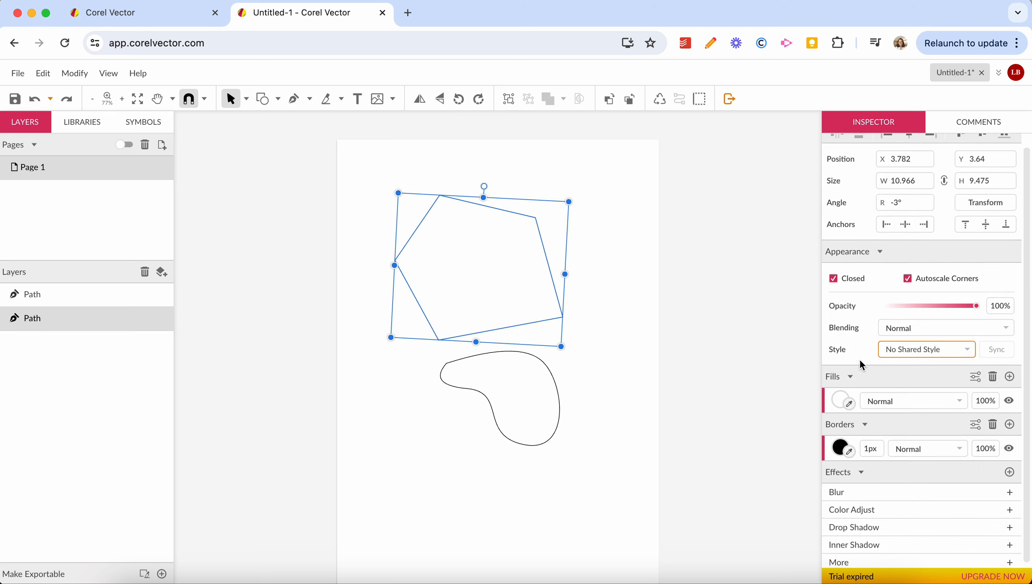
left_click(841, 400)
left_click_drag(884, 143, 893, 104)
left_click(891, 289)
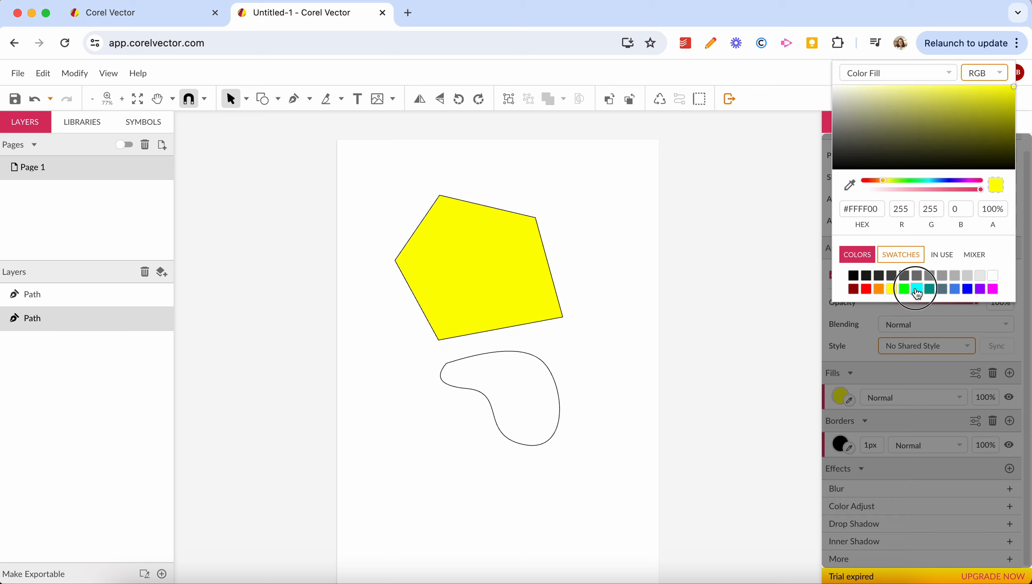
left_click(917, 289)
left_click_drag(924, 181, 950, 185)
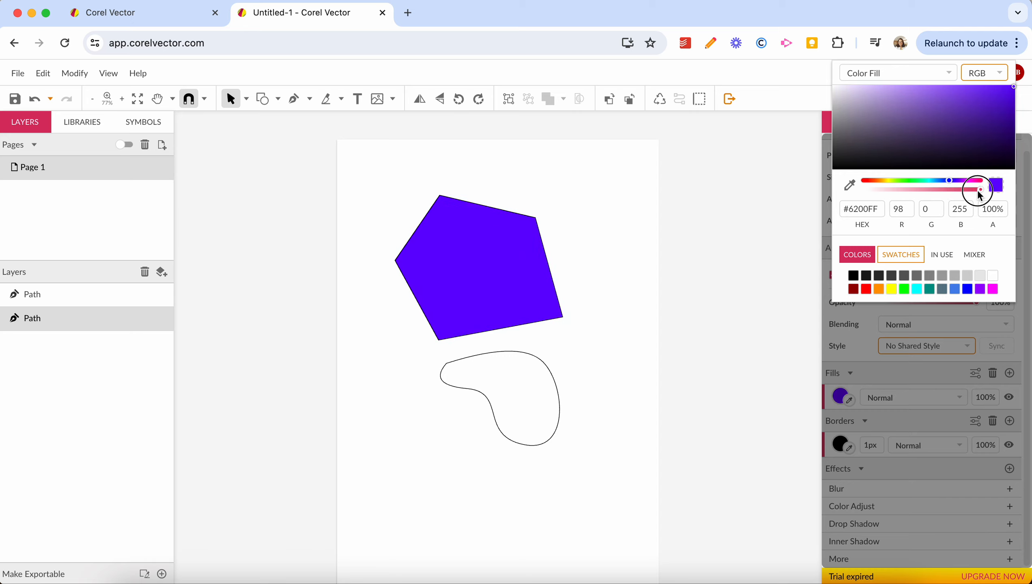
left_click(949, 192)
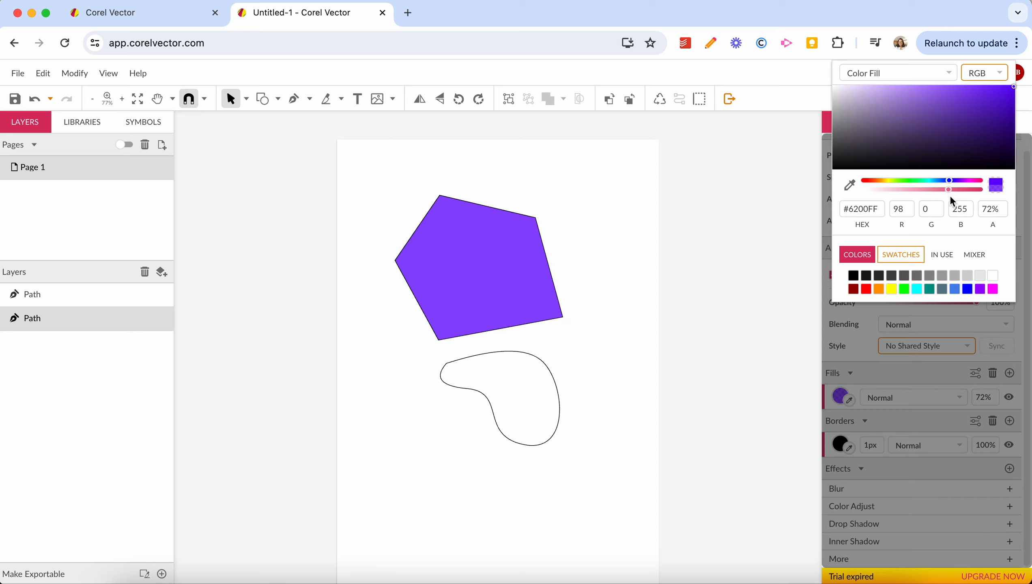
left_click_drag(951, 194, 934, 193)
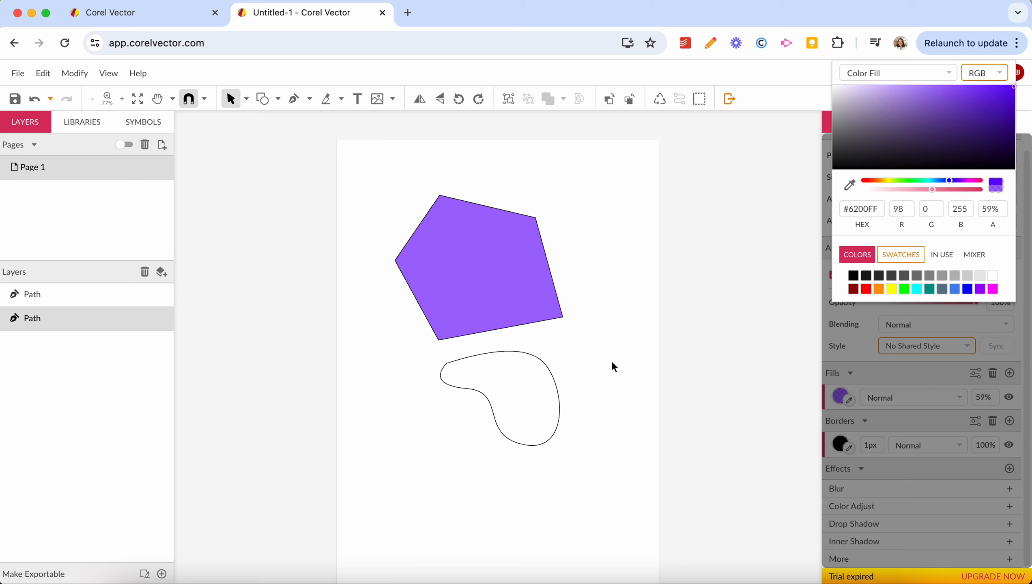
Step: Fill the closed curved path with orange #FF9900
left_click(532, 366)
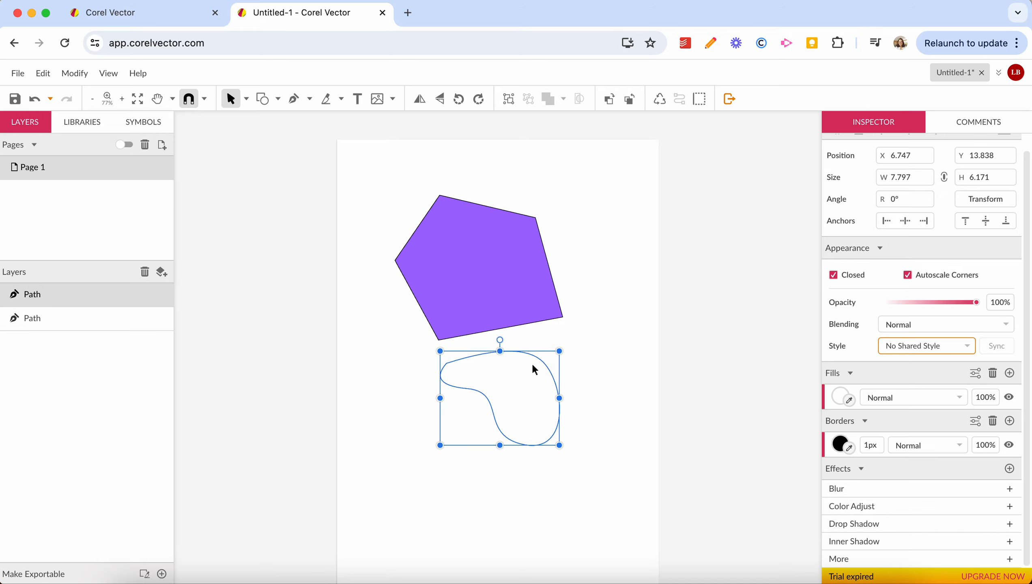
left_click(841, 398)
left_click(879, 374)
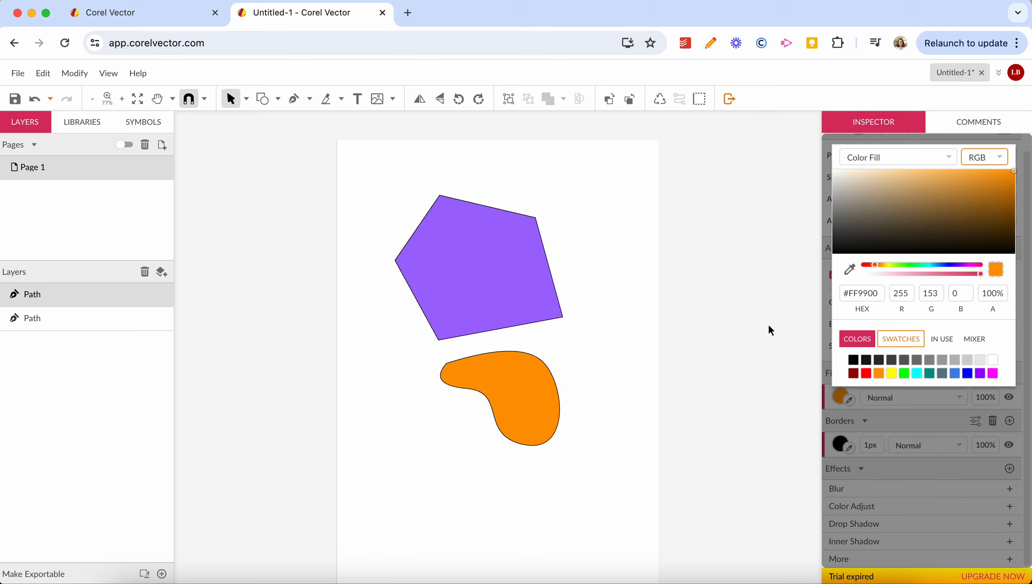
Step: Move the curved path up so it overlaps the five-sided path's lower corner, and send it to the back
left_click_drag(508, 395, 529, 332)
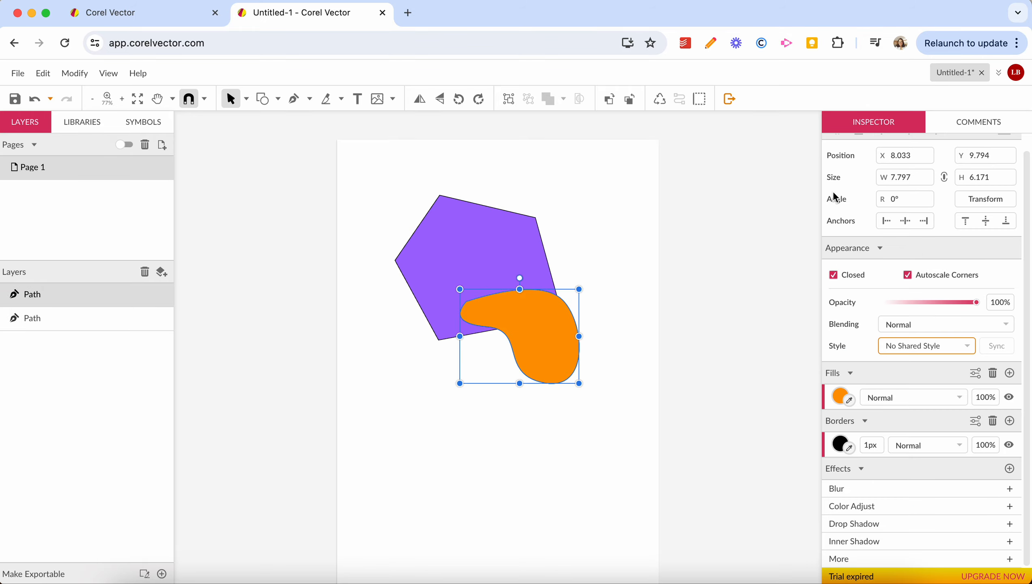
right_click(554, 351)
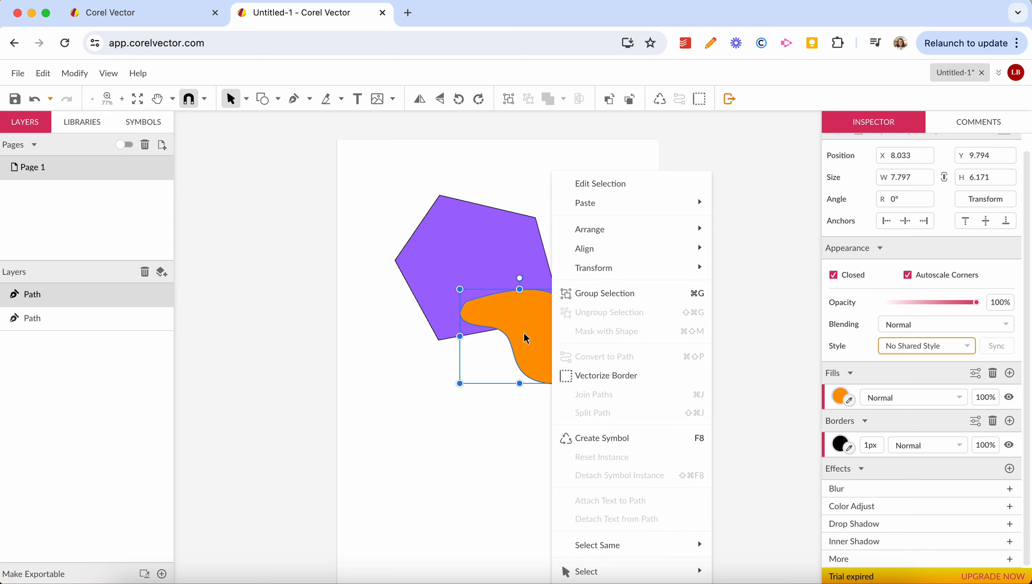
mouse_move(567, 232)
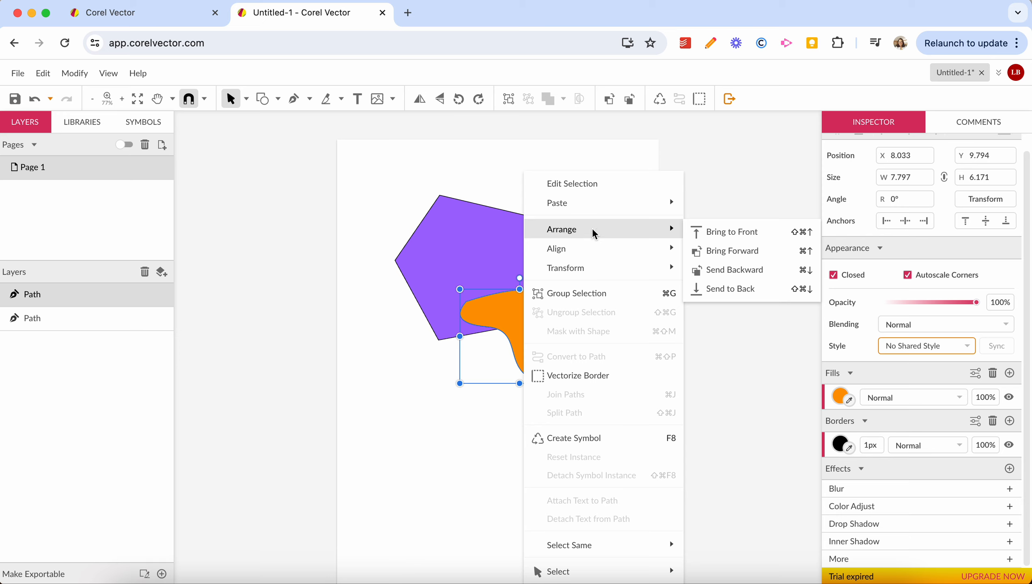
left_click(730, 291)
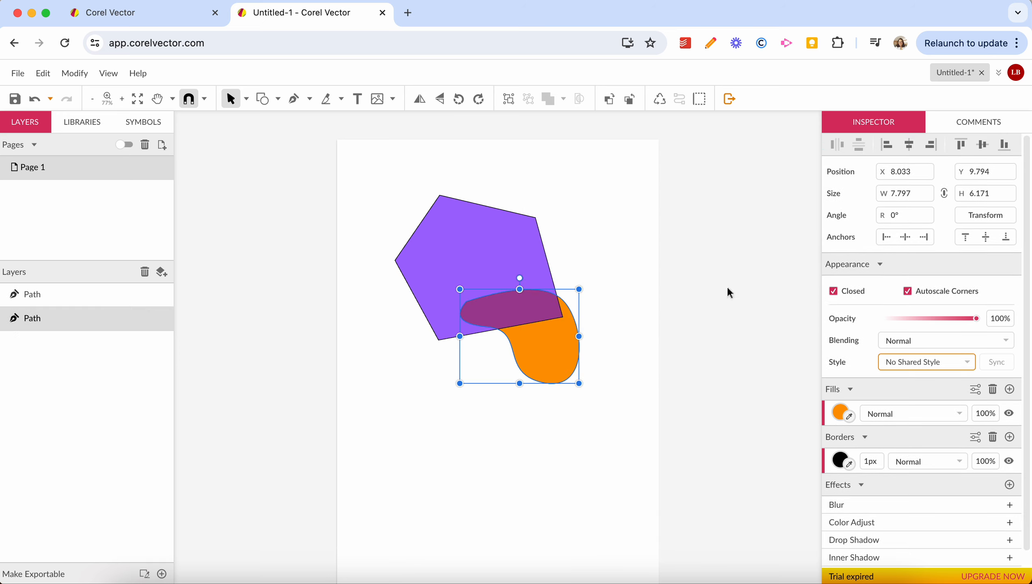
left_click(374, 413)
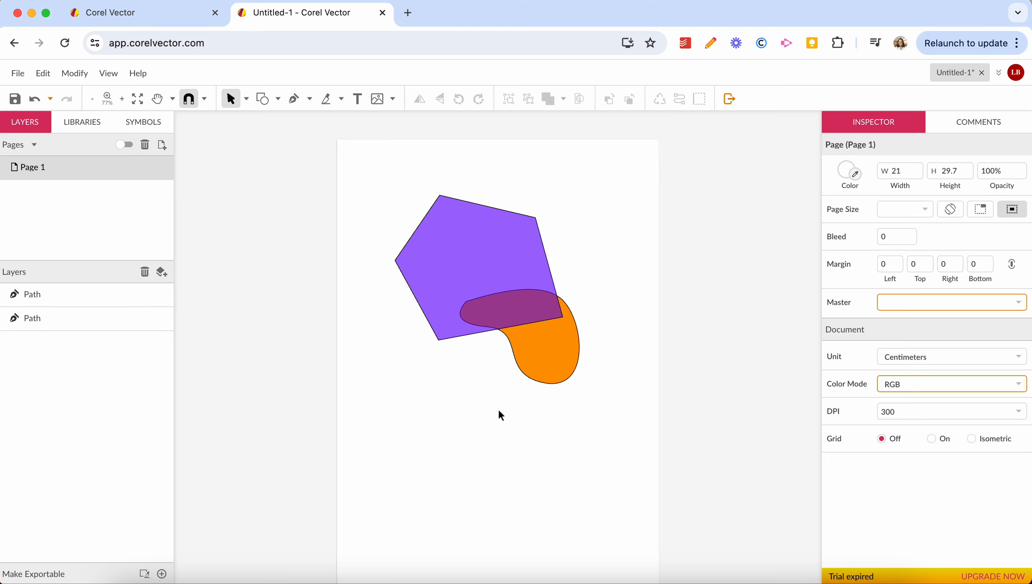
Step: Set the five-sided path's fill opacity to 52% and change its border color to orange
left_click(454, 232)
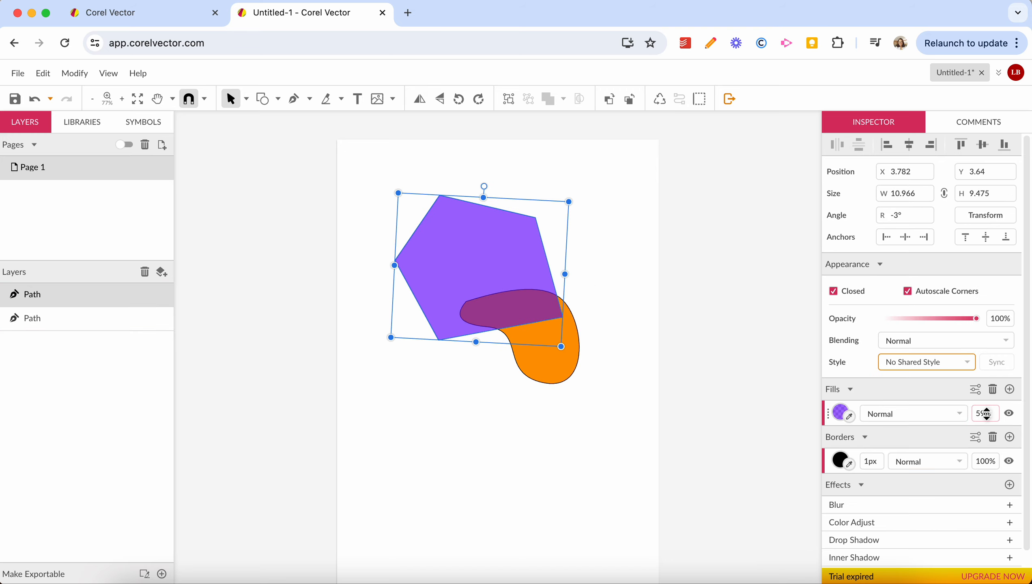
mouse_move(989, 414)
left_mouse_down()
mouse_move(985, 379)
mouse_move(994, 441)
mouse_move(994, 416)
left_mouse_up()
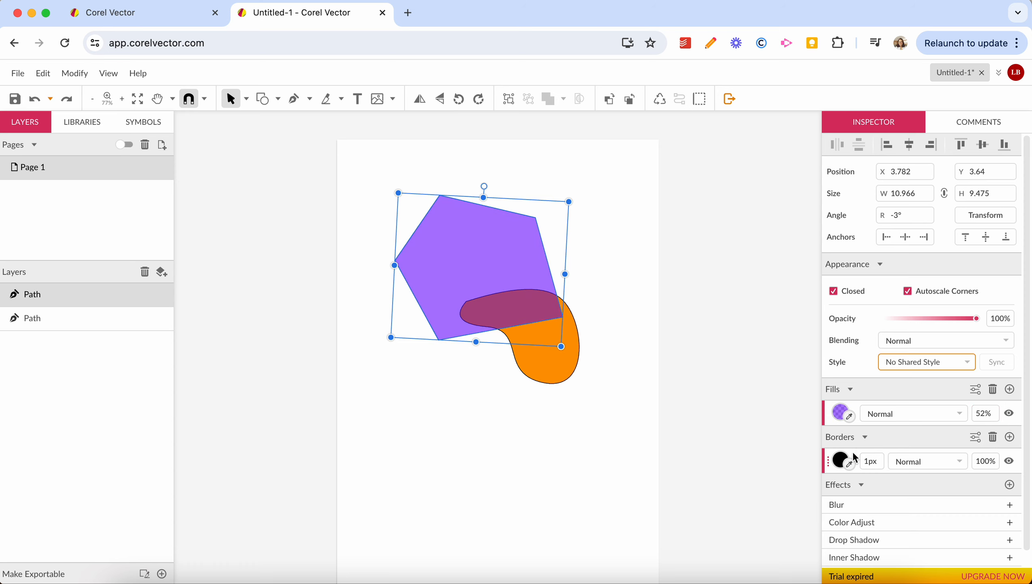
left_click(842, 463)
left_click_drag(900, 273, 910, 248)
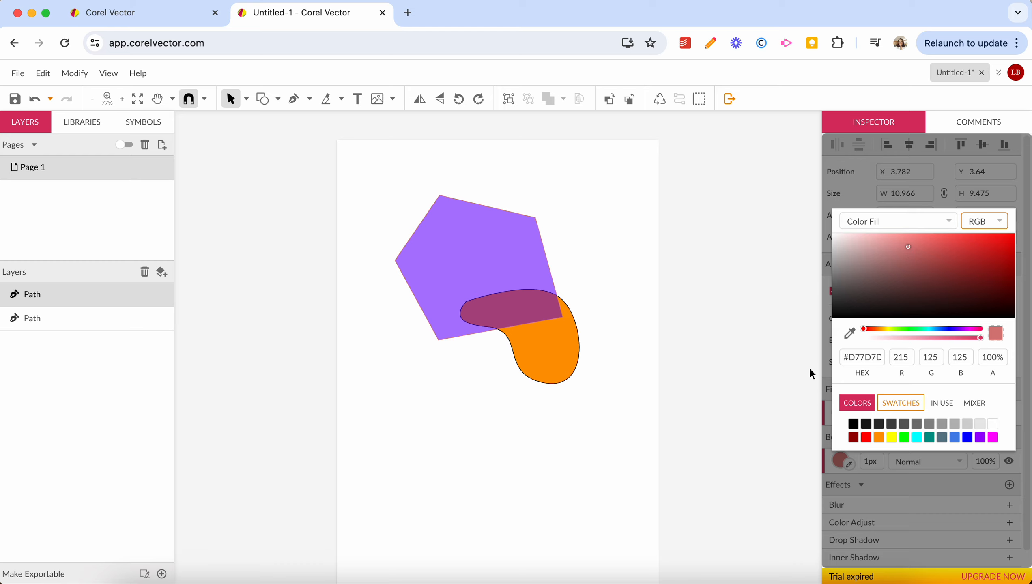
left_click(879, 438)
left_click(865, 494)
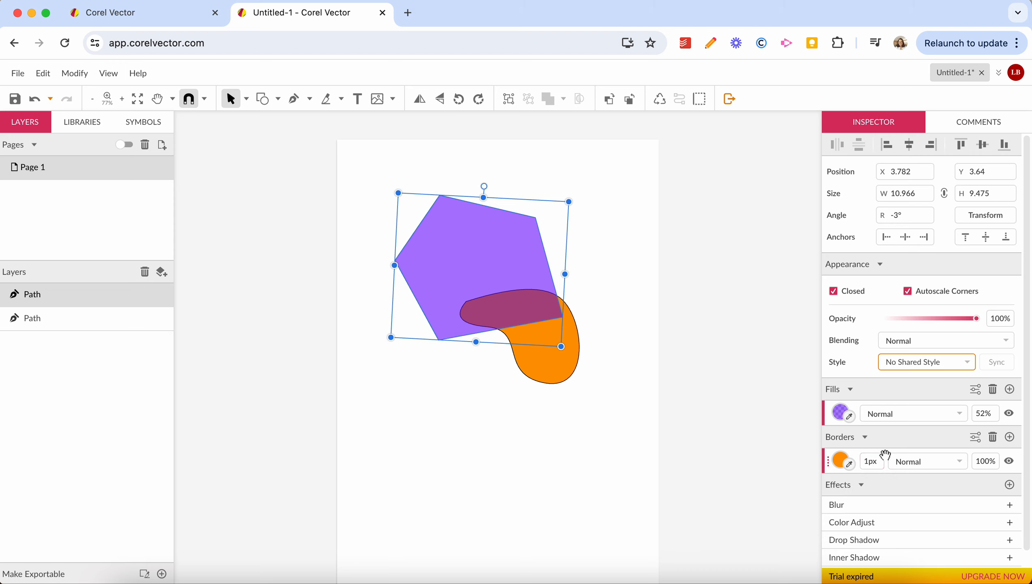
Step: Thicken the five-sided path's border to 30 px and give it round ends and round joins
left_click_drag(873, 464, 873, 443)
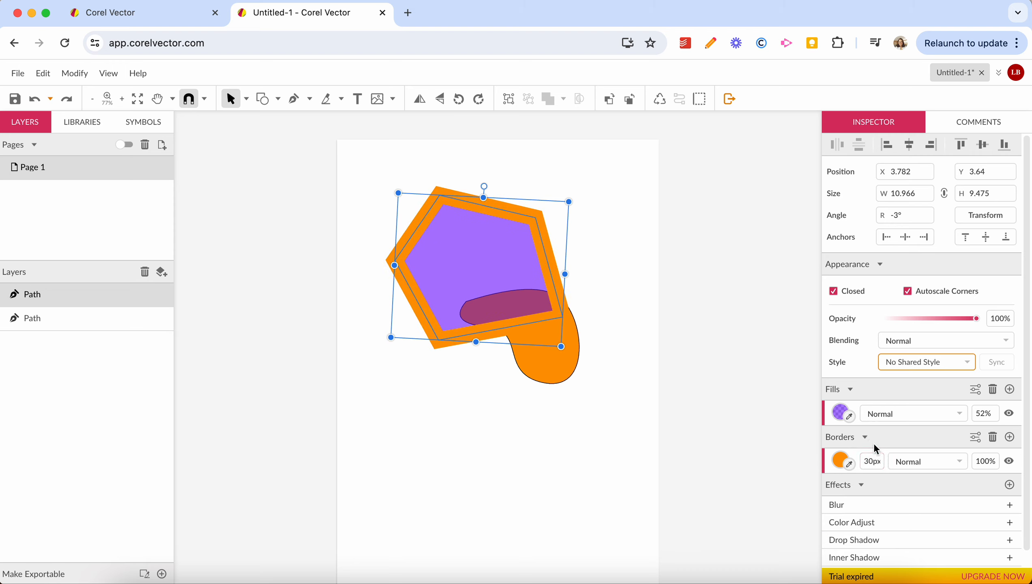
left_click(975, 440)
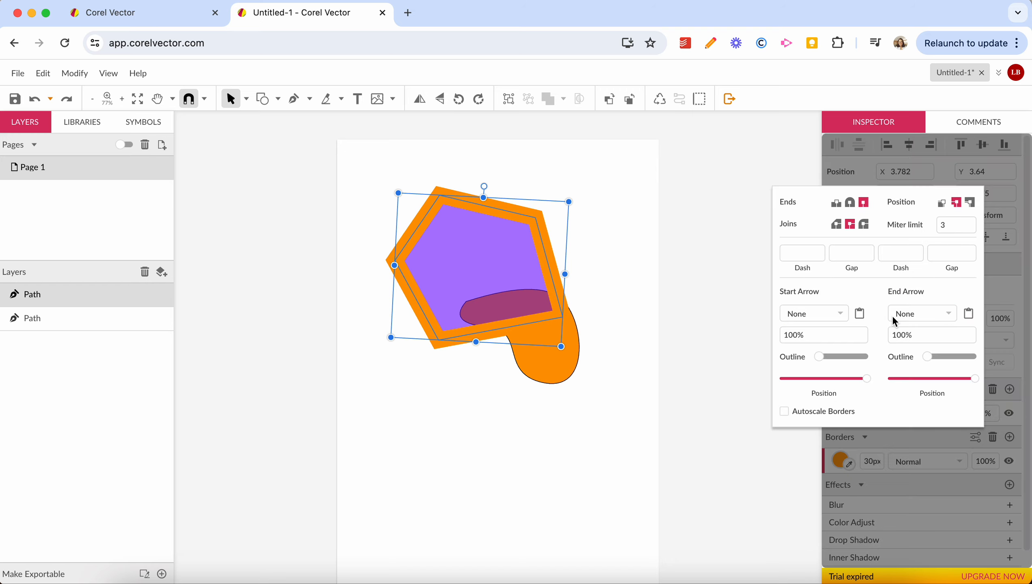
left_click(849, 203)
left_click(837, 225)
left_click(864, 225)
Step: Set the first dash and gap of the five-sided path's border to 1.6 each
left_click_drag(811, 254, 901, 273)
left_click(895, 257)
left_click_drag(797, 252, 795, 257)
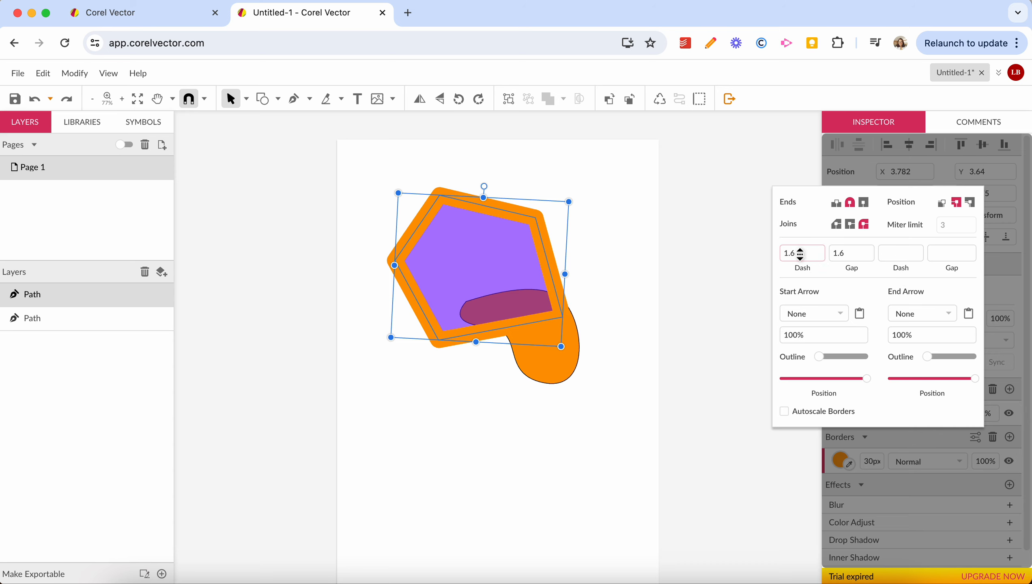
Step: Reduce the five-sided path's border width to 7 px
left_click(869, 454)
left_click(869, 460)
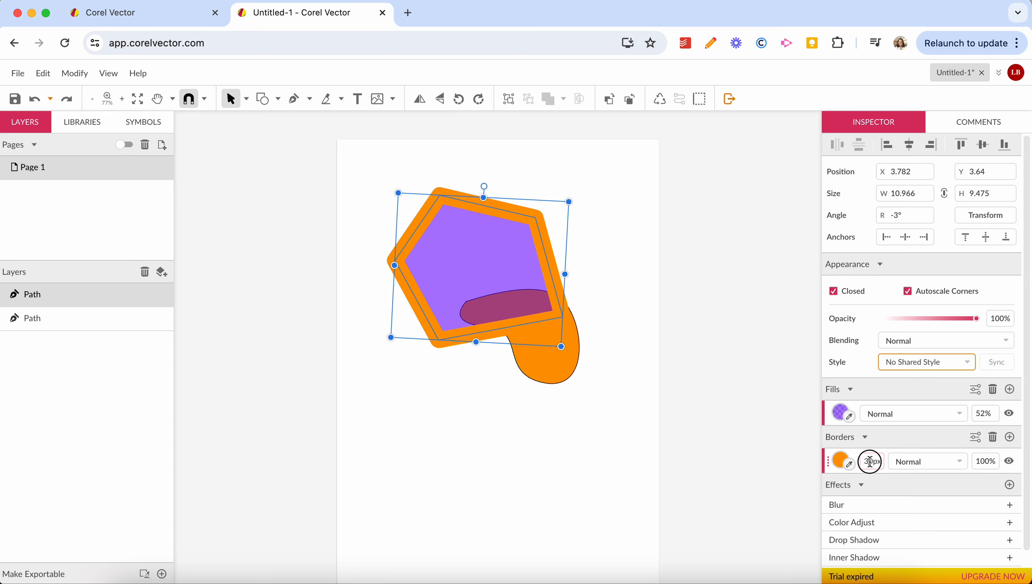
left_click(870, 445)
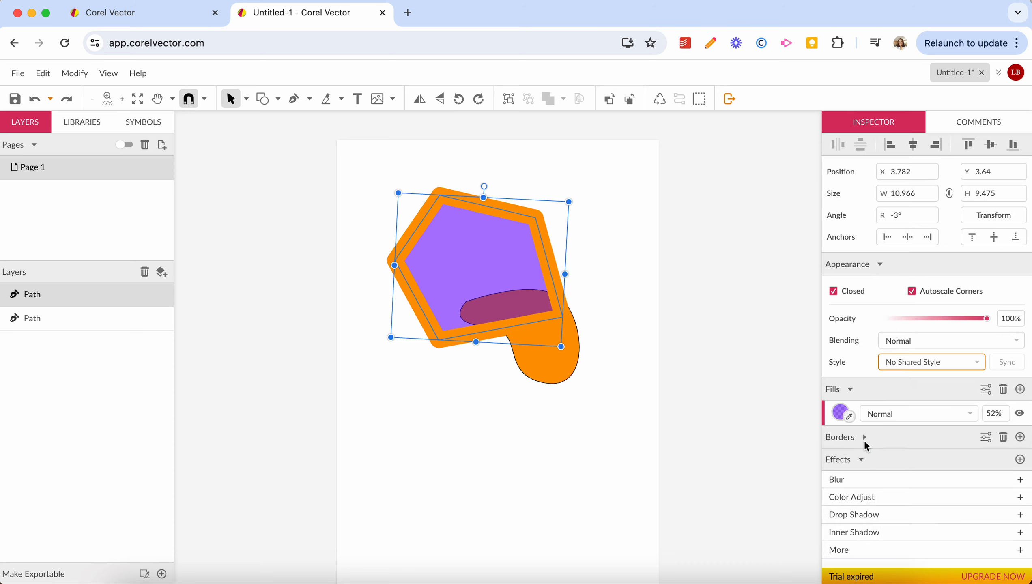
left_click(865, 438)
left_click_drag(871, 460, 874, 477)
Step: Give the five-sided path's border butt ends with a dash of 2.2 and a gap of 4.5, and deselect the path
left_click(976, 438)
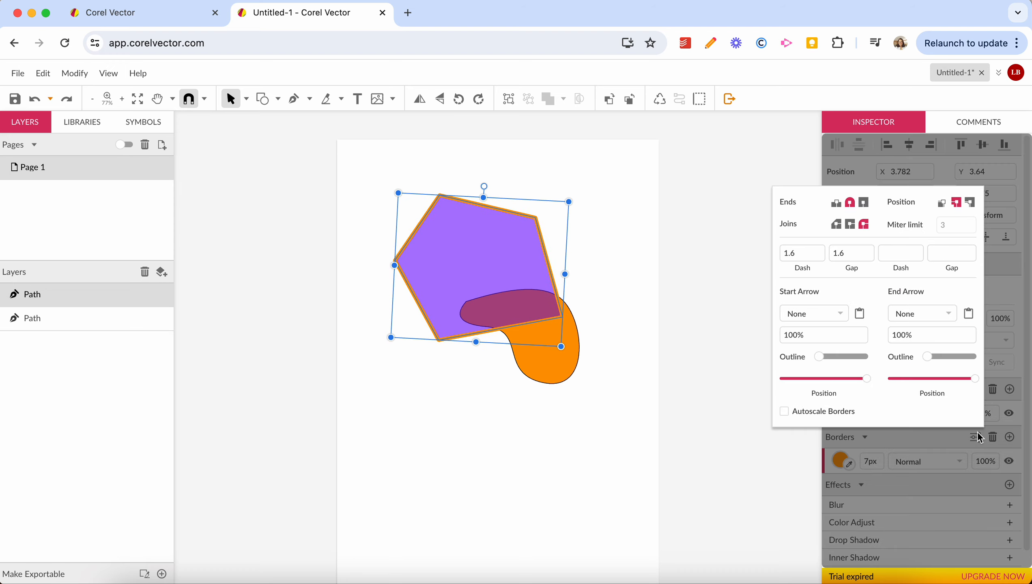
left_click_drag(861, 269, 856, 246)
left_click(835, 203)
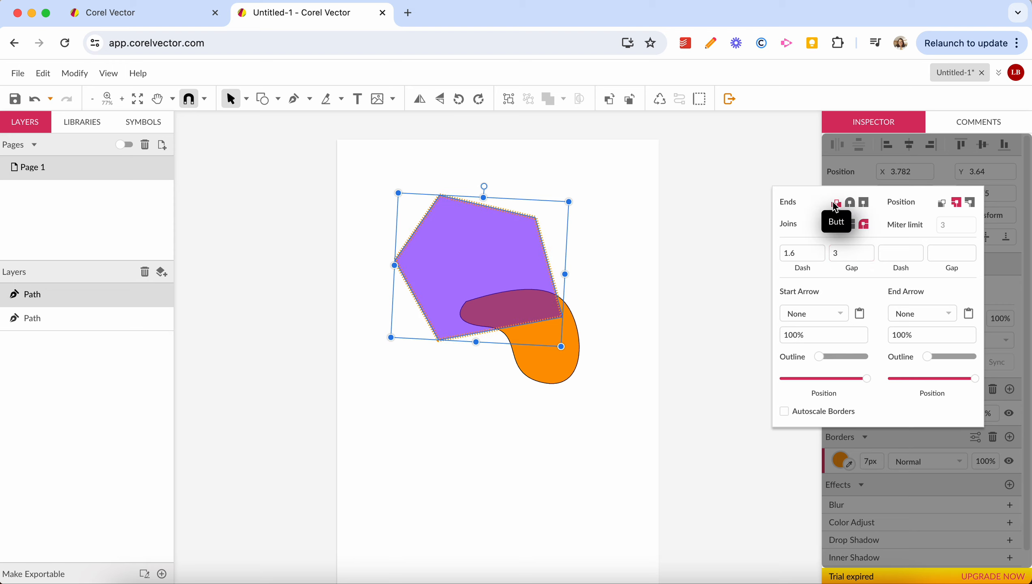
left_click_drag(792, 254, 841, 249)
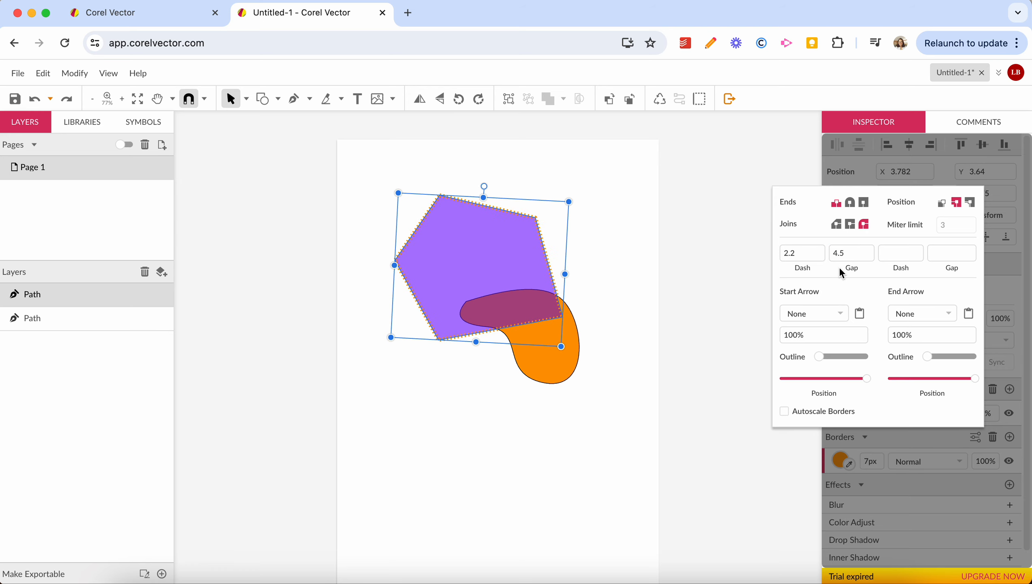
left_click(856, 468)
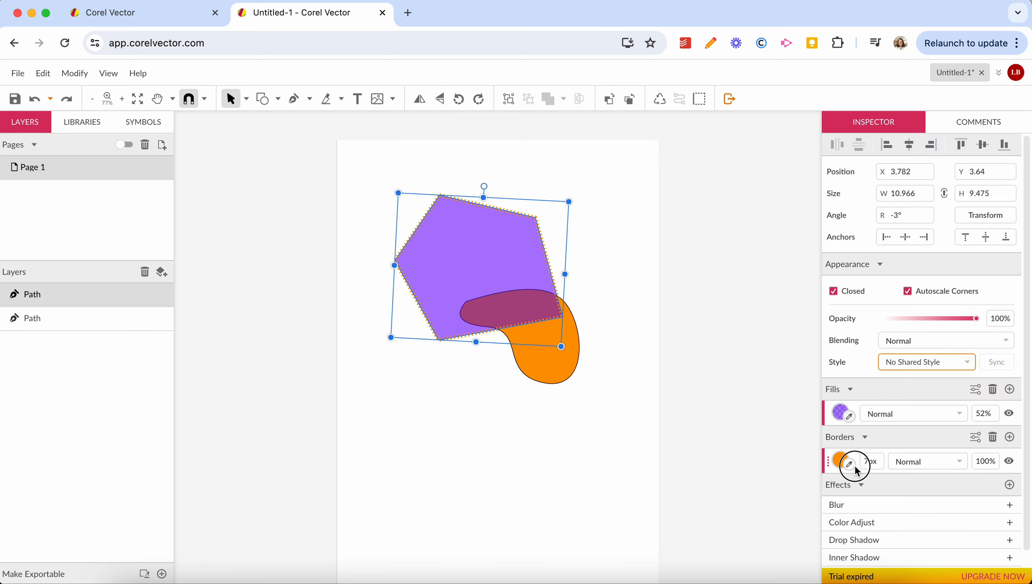
scroll(864, 511, "down", 1)
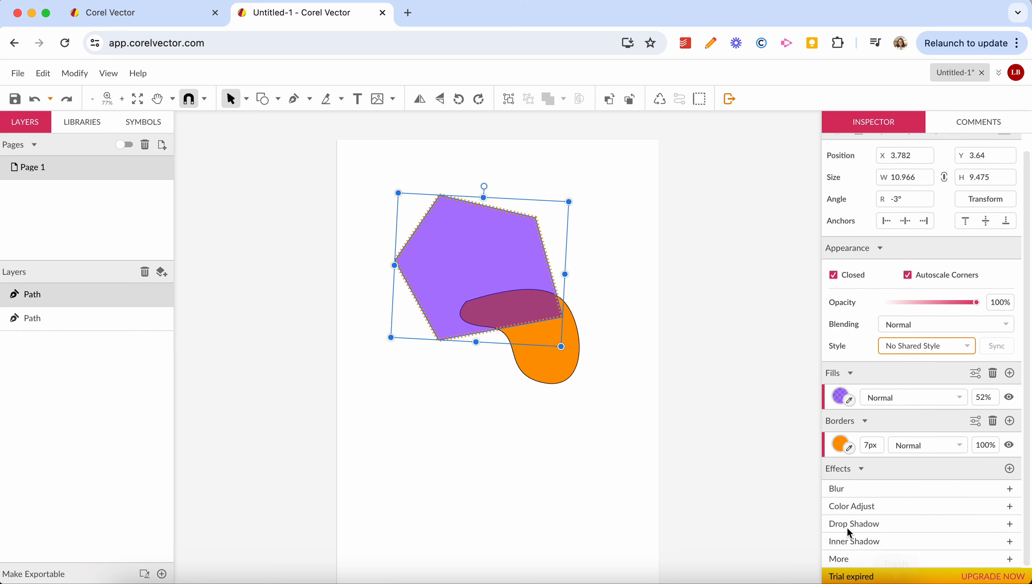
left_click(585, 229)
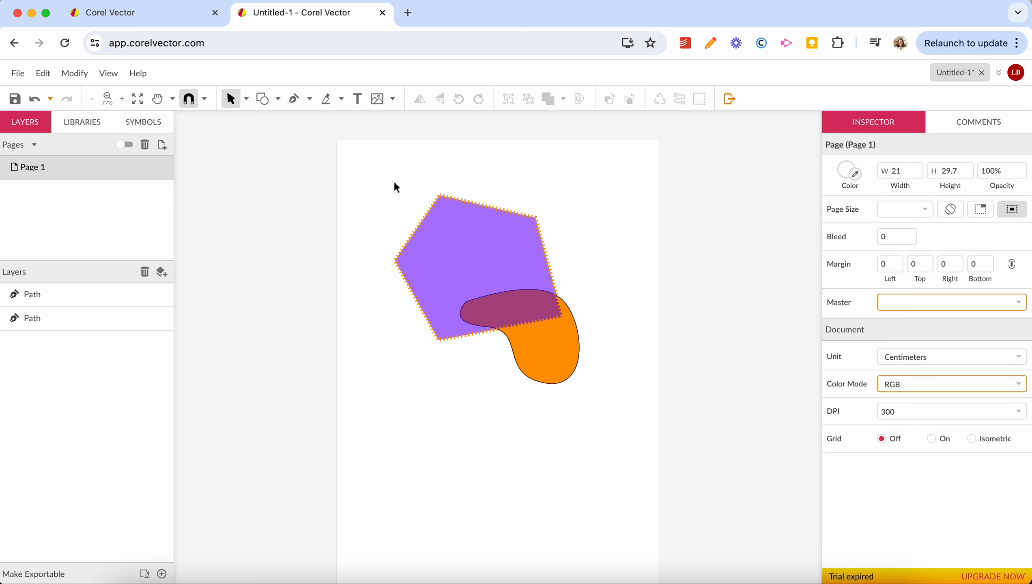
Step: Add a line of text above the five-sided path reading "Hello, my name is" followed by the person's first name
left_click(355, 101)
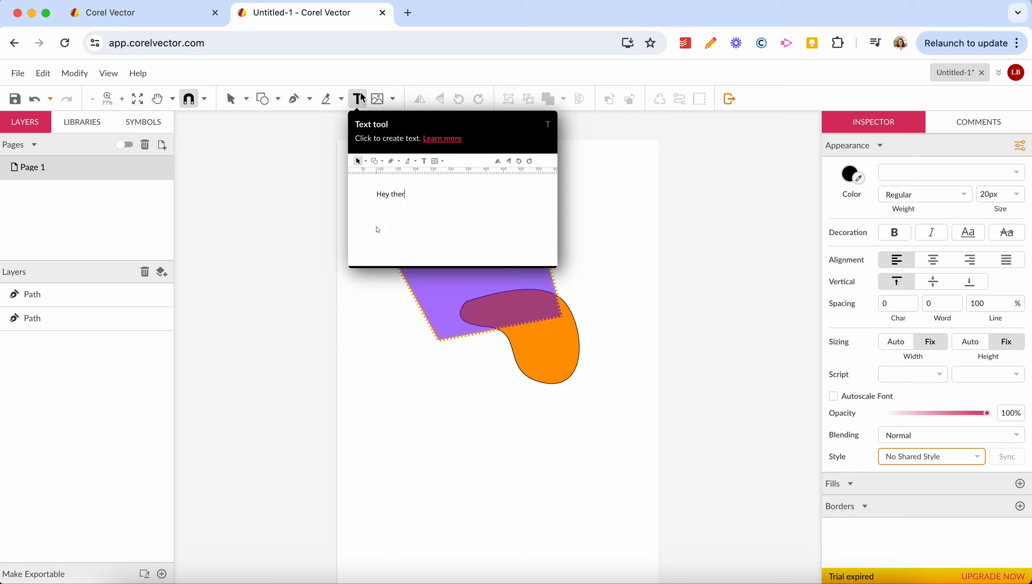
left_click(364, 105)
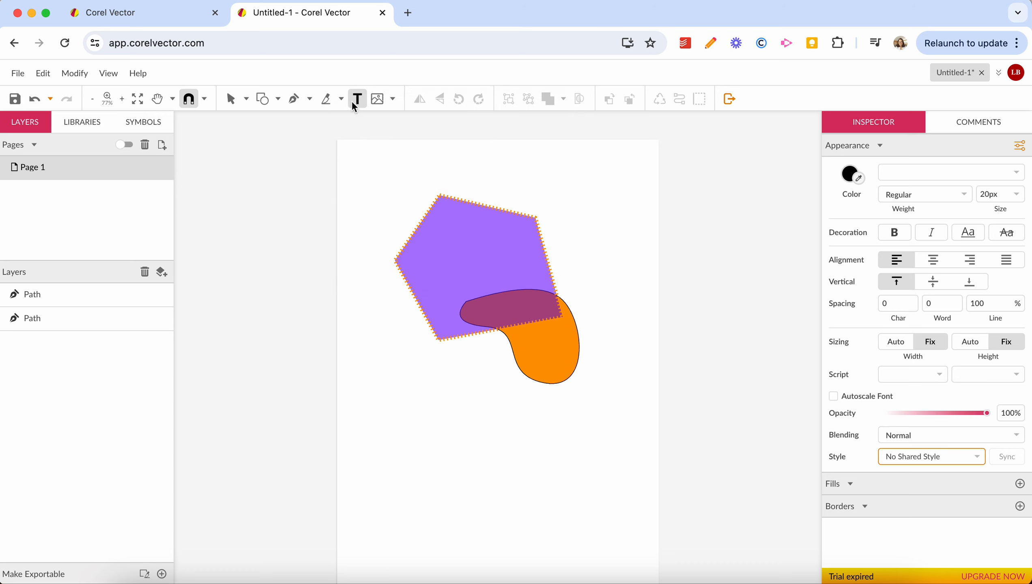
left_click(379, 172)
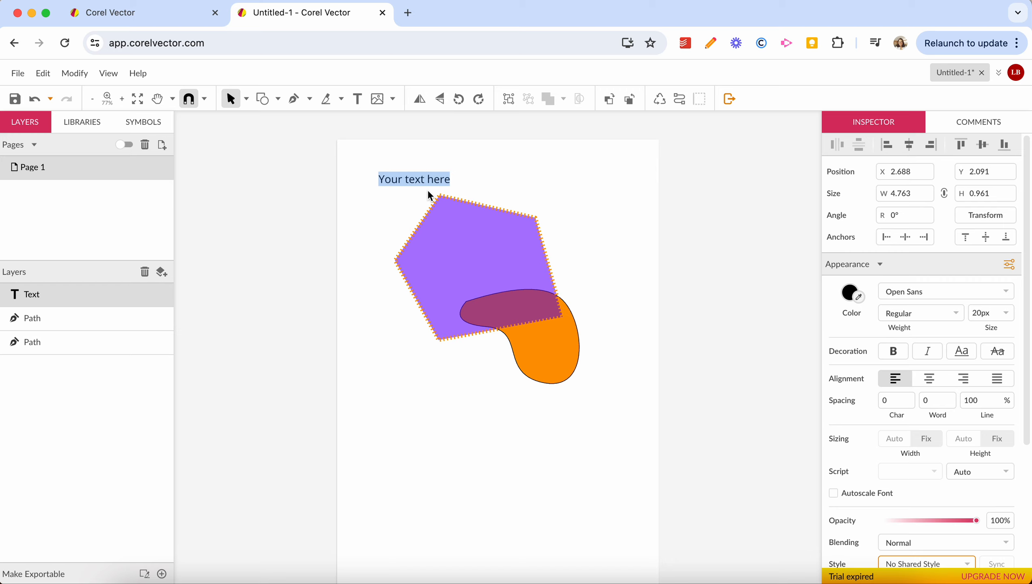
type("Hello")
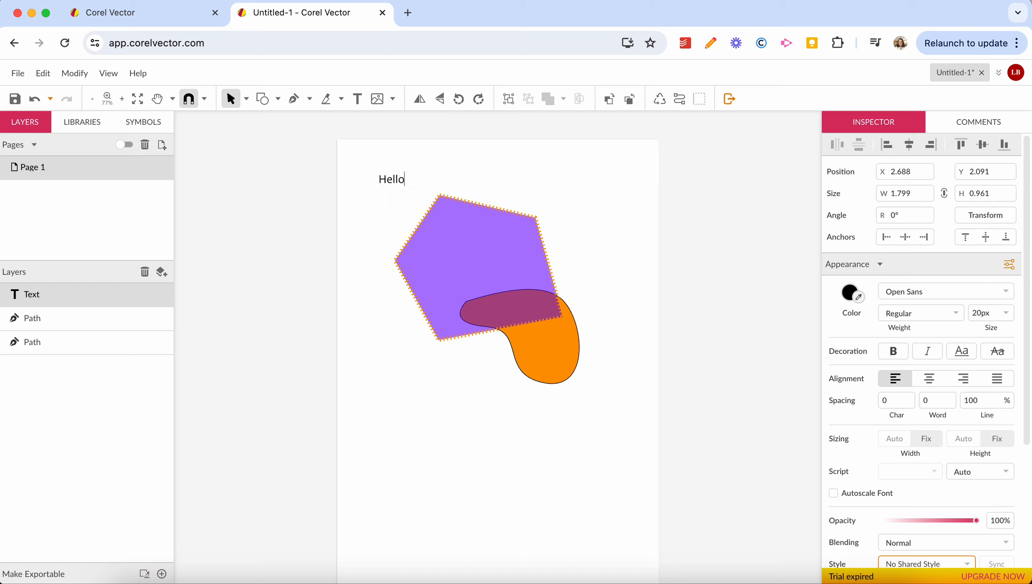
type(", my name is Lina")
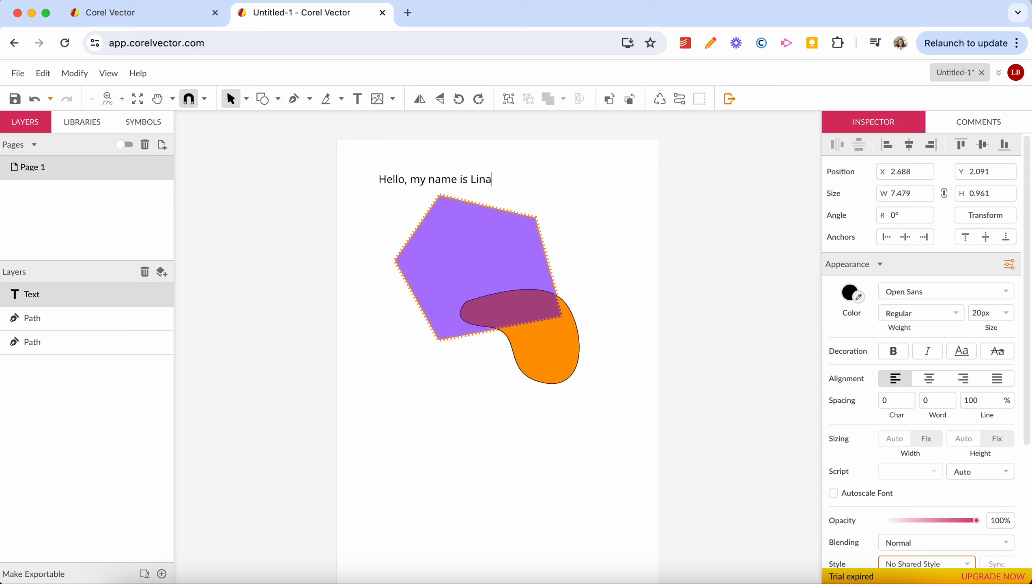
key("Escape")
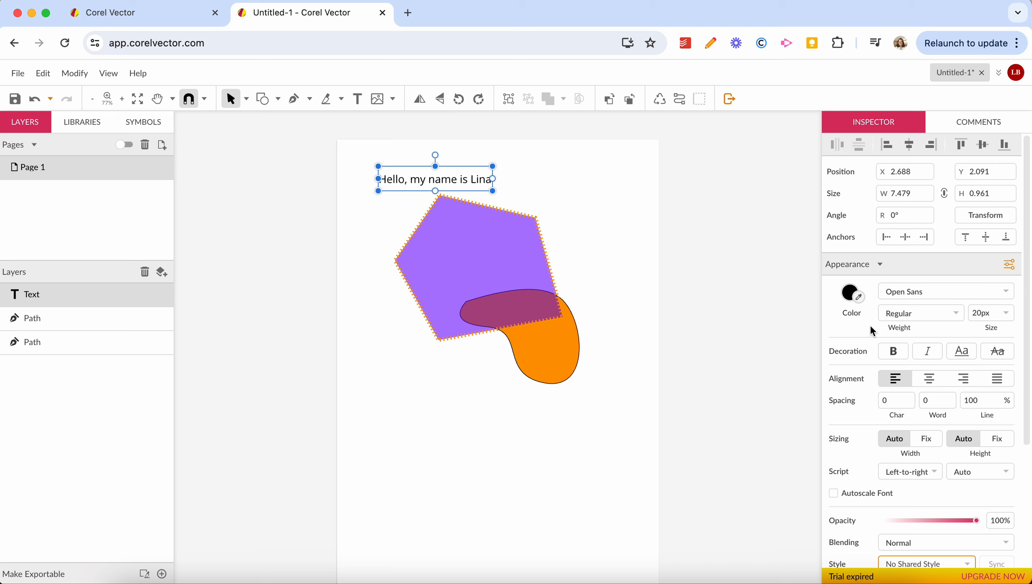
Step: Color the text orange #FF9900 by sampling the curved path, and decline saving the file to the cloud
left_click(851, 293)
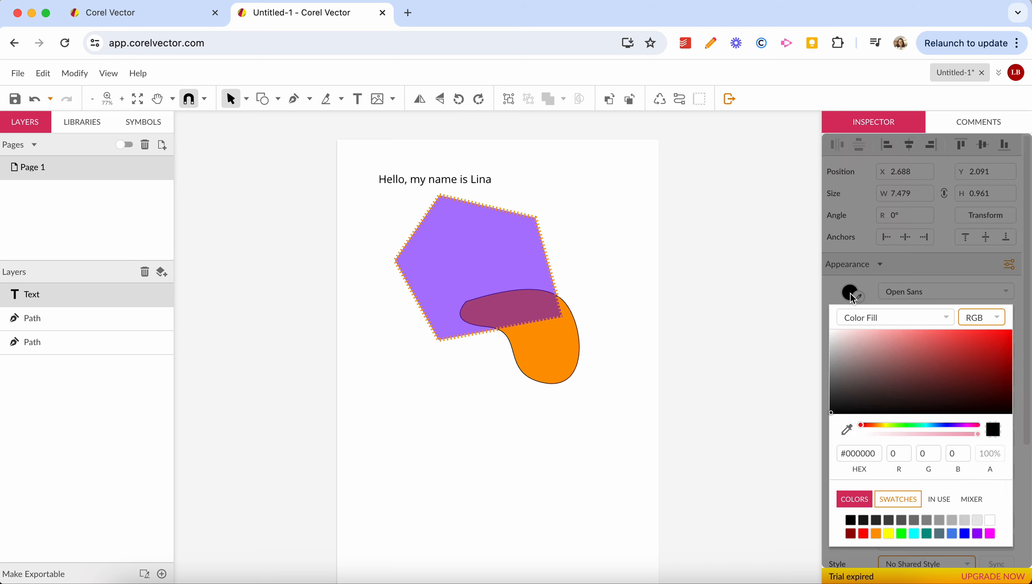
left_click(848, 432)
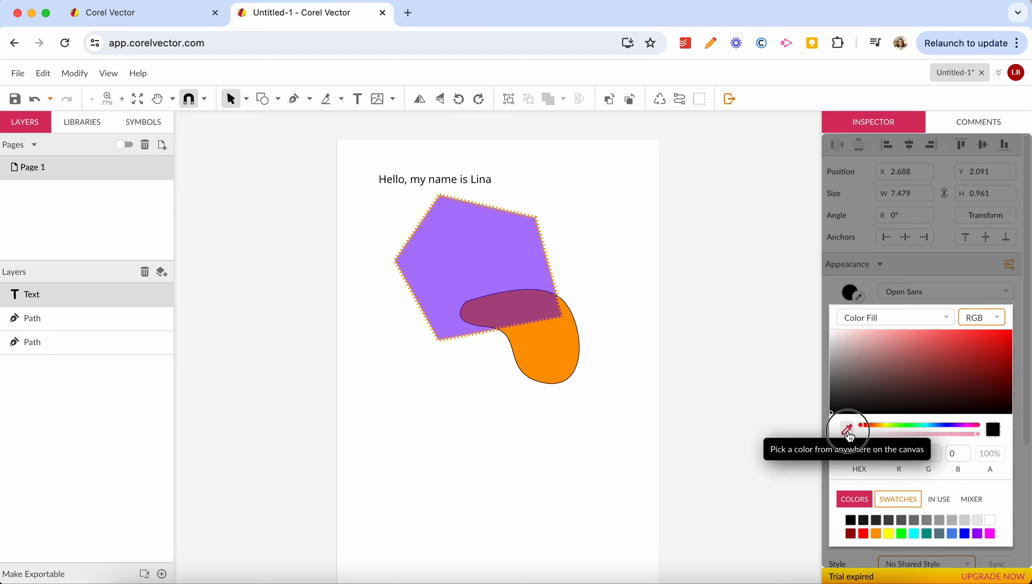
left_click(561, 340)
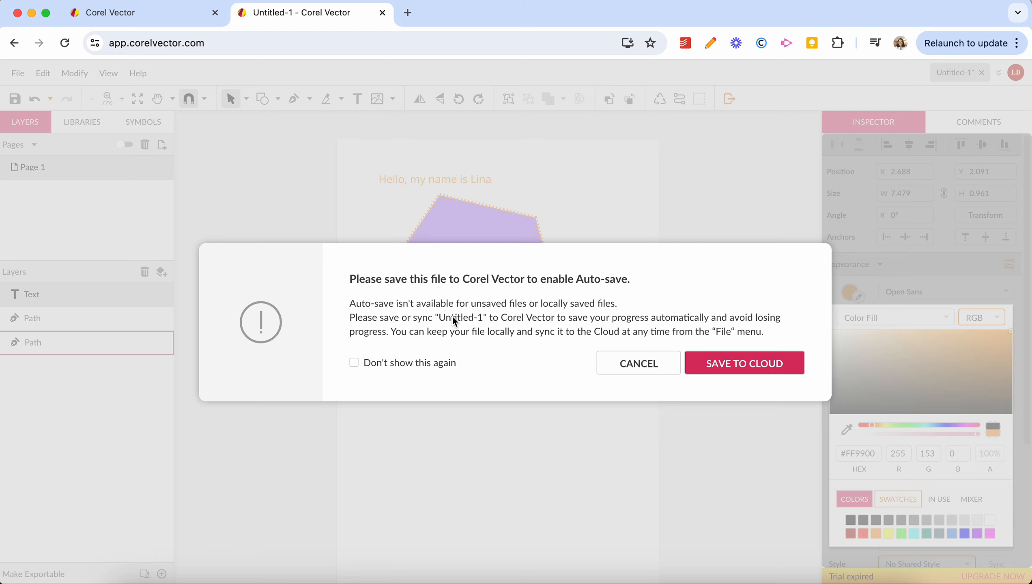
left_click(615, 372)
left_click(355, 210)
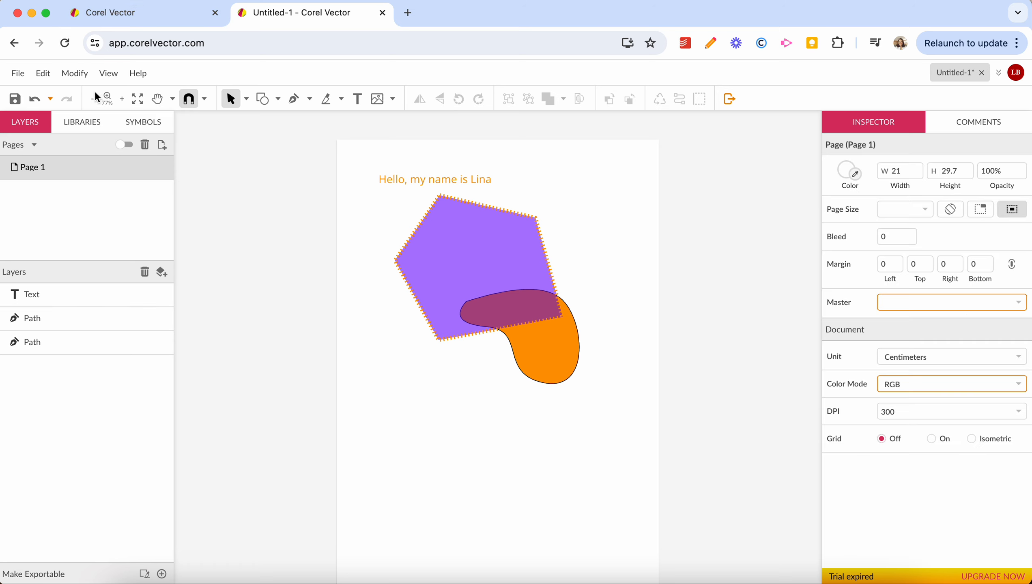
Step: Save the design to a local file named Practice.gvdesign in the Downloads folder
left_click(18, 74)
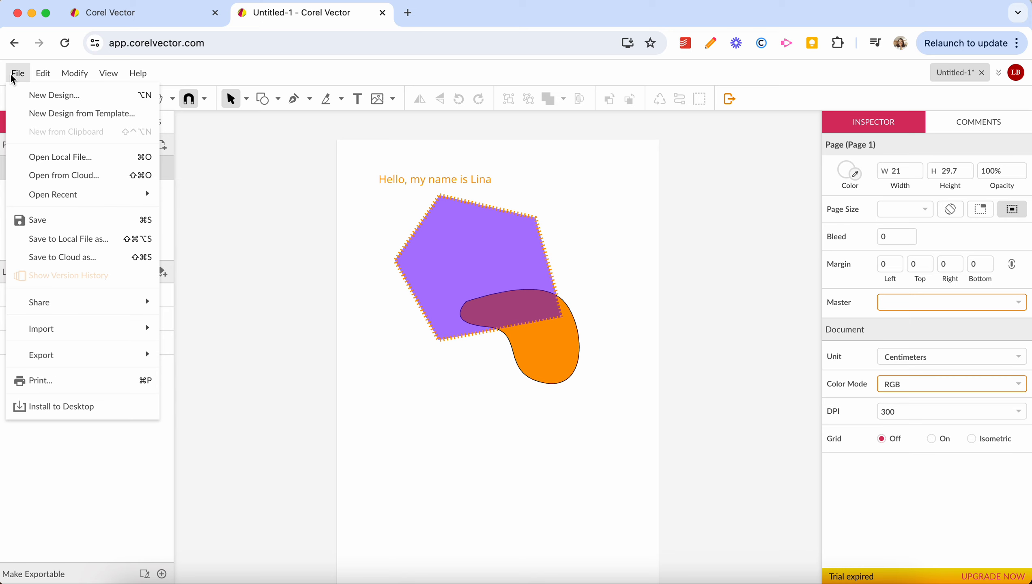
left_click(97, 243)
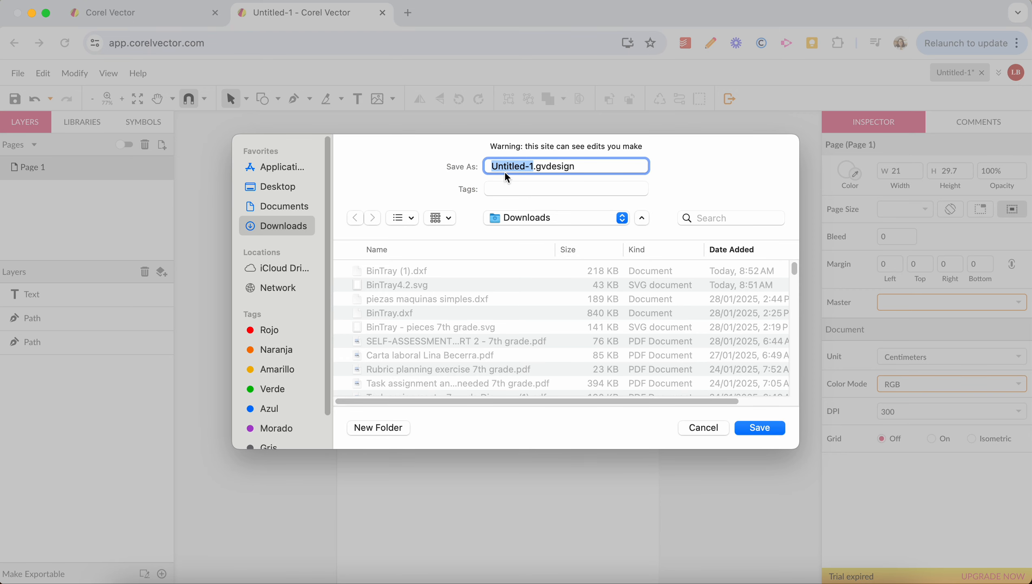
type("Practice")
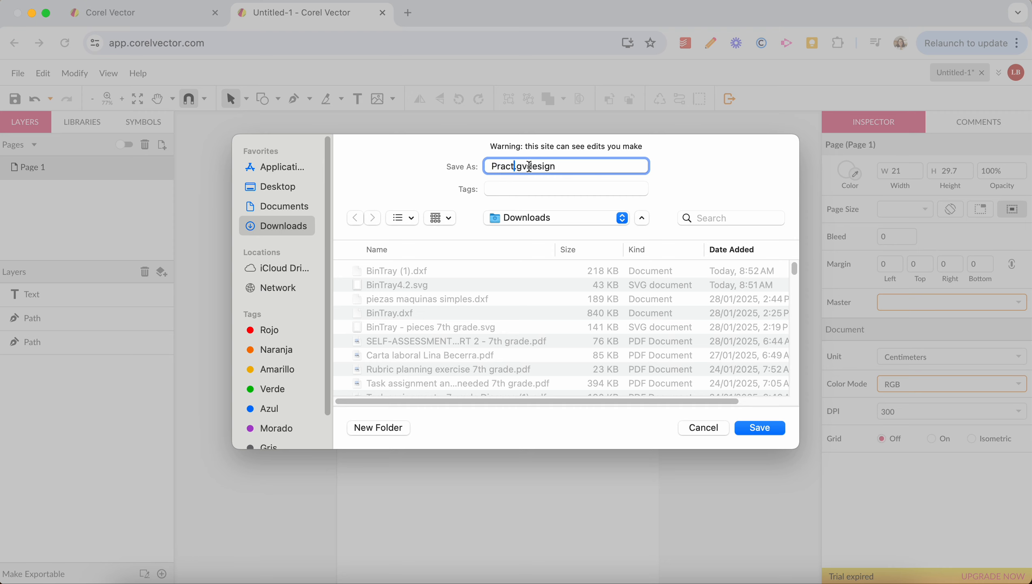
key("Delete")
left_click_drag(533, 167, 595, 167)
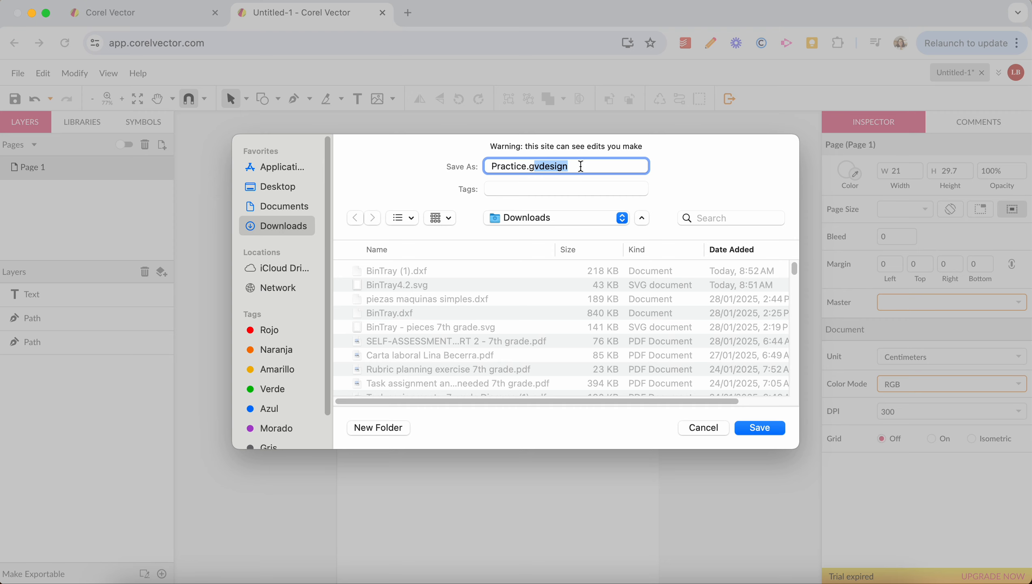
left_click(579, 166)
double_click(557, 165)
left_click(779, 426)
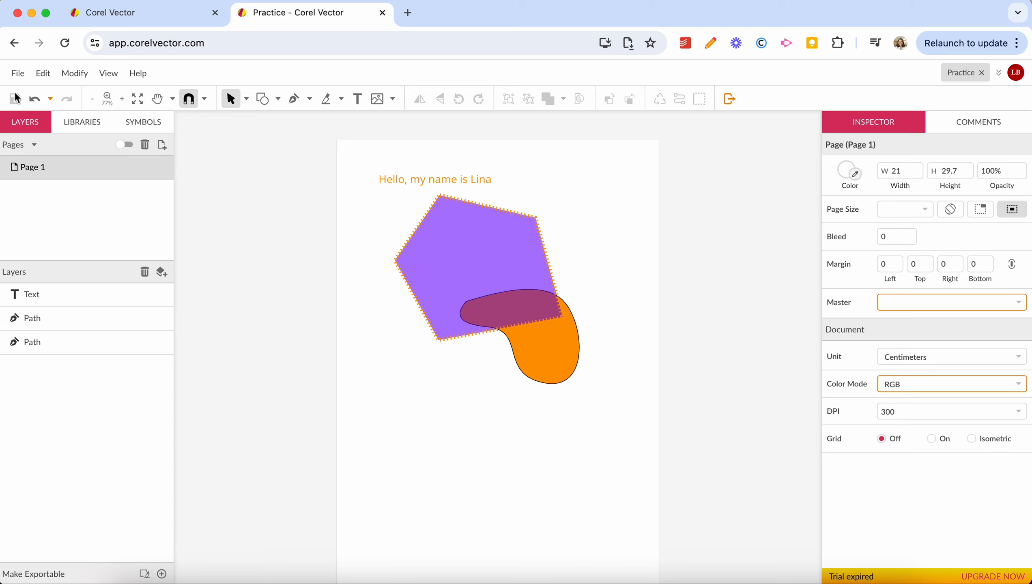
Step: Move the five-sided path slightly left and down, save the file again, and deselect the path
left_click(481, 257)
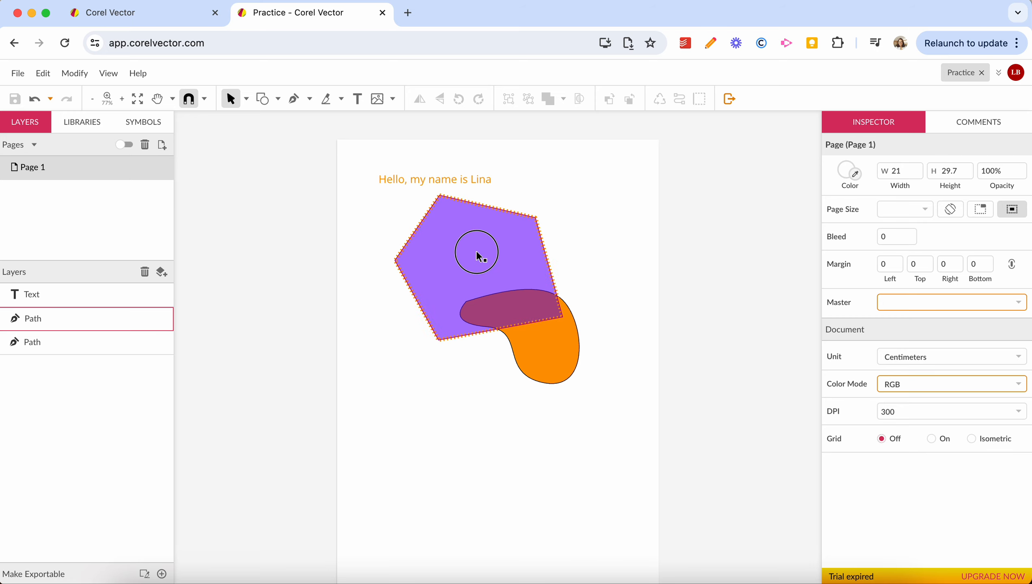
left_click_drag(480, 257, 462, 263)
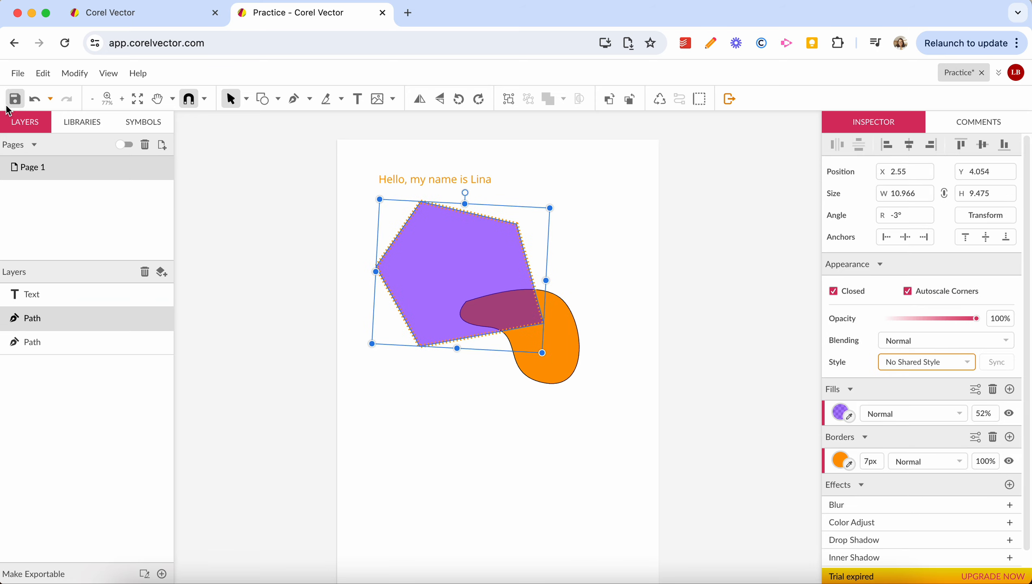
left_click(13, 100)
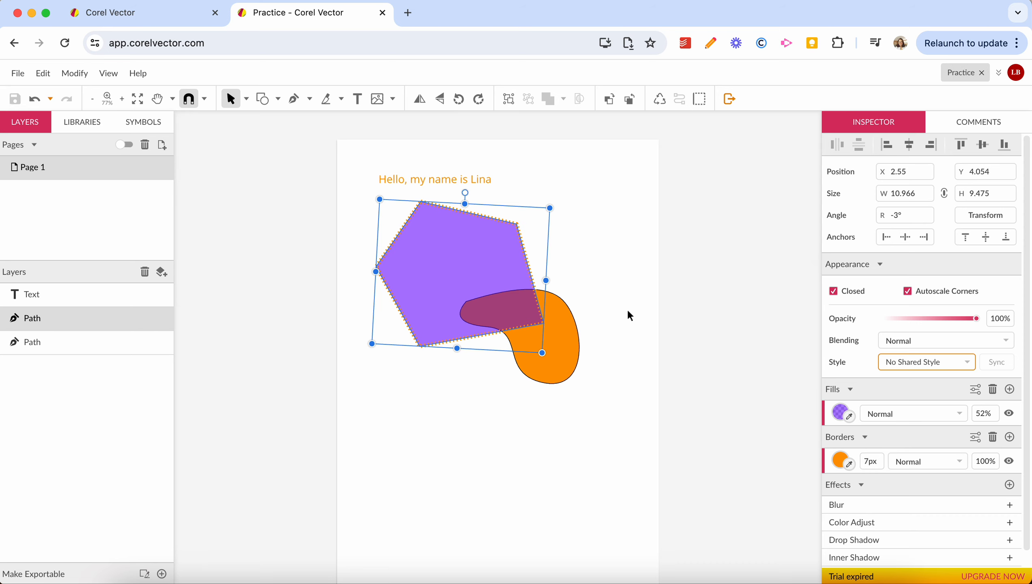
left_click(626, 308)
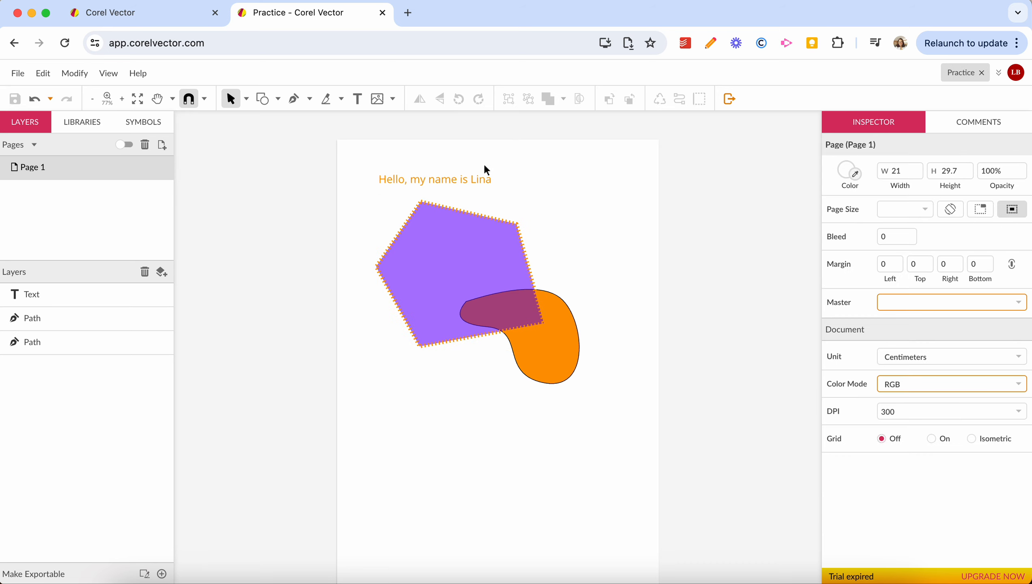
Step: Set the greeting text's font to Oleo Script and its size to 50 px
left_click(479, 179)
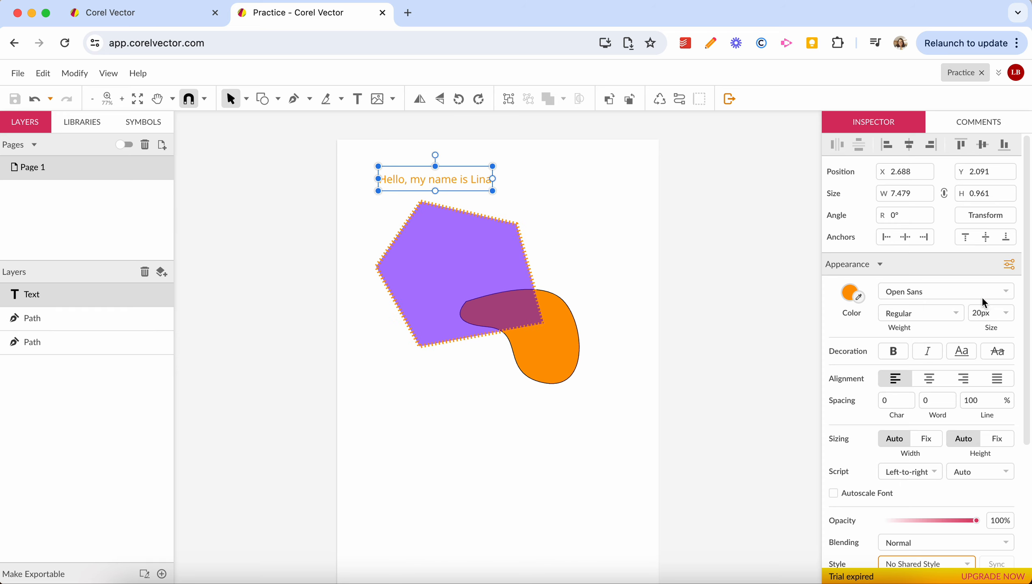
left_click(916, 291)
left_click(952, 407)
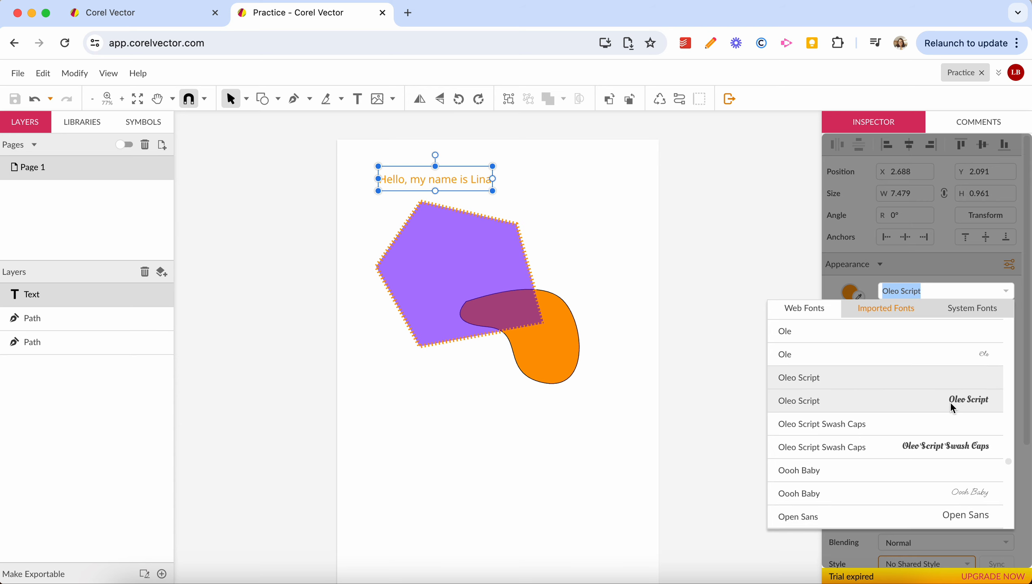
left_click(950, 402)
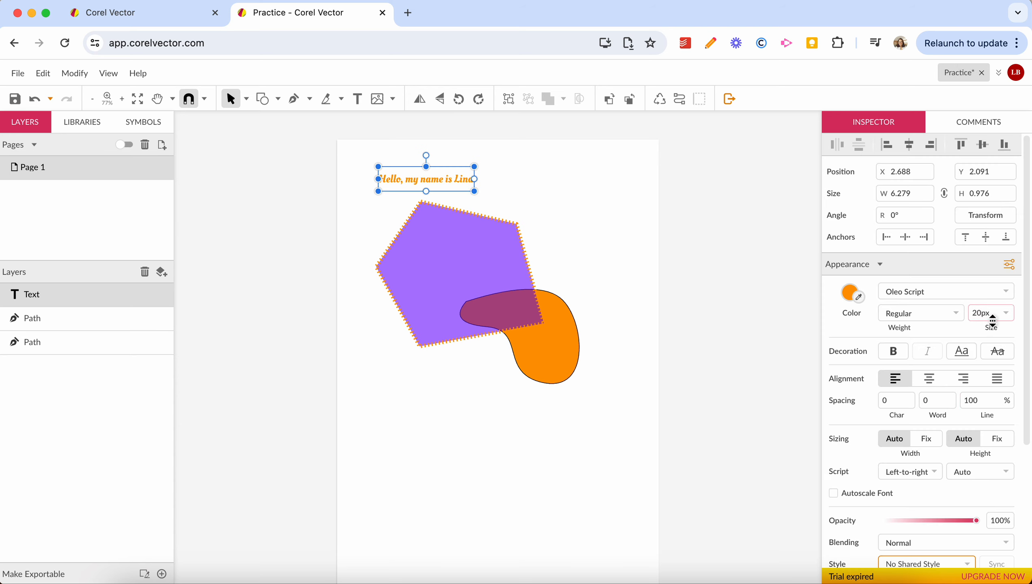
mouse_move(993, 313)
left_mouse_down()
mouse_move(992, 286)
mouse_move(996, 297)
left_mouse_up()
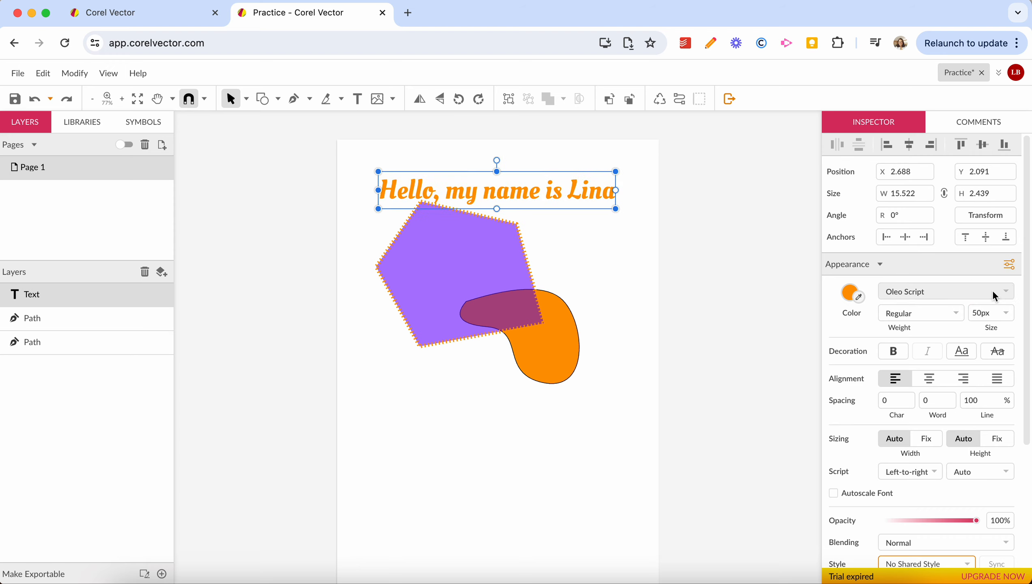
Step: Make the greeting text bold, underlined and center-aligned
left_click(941, 317)
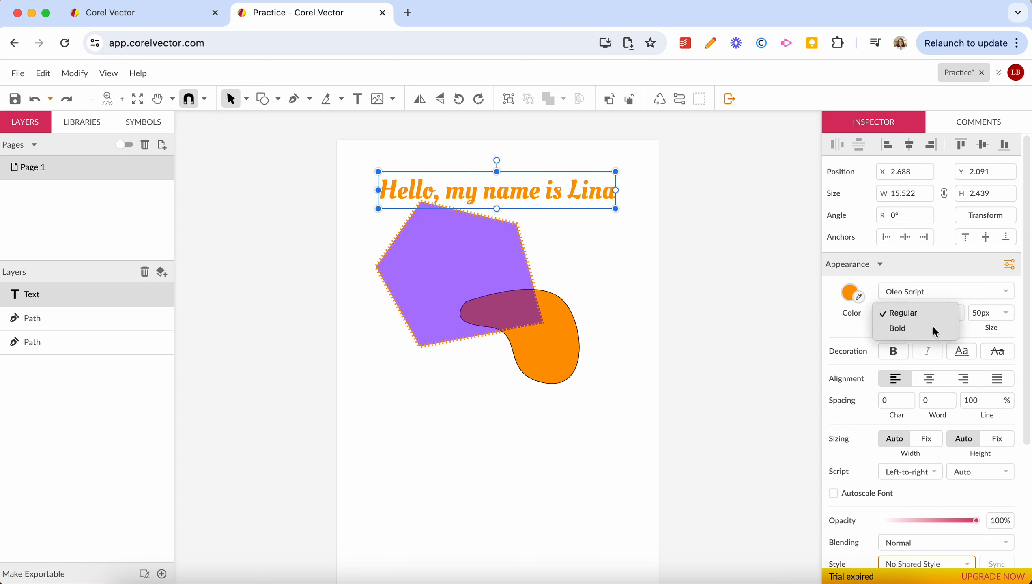
left_click(933, 327)
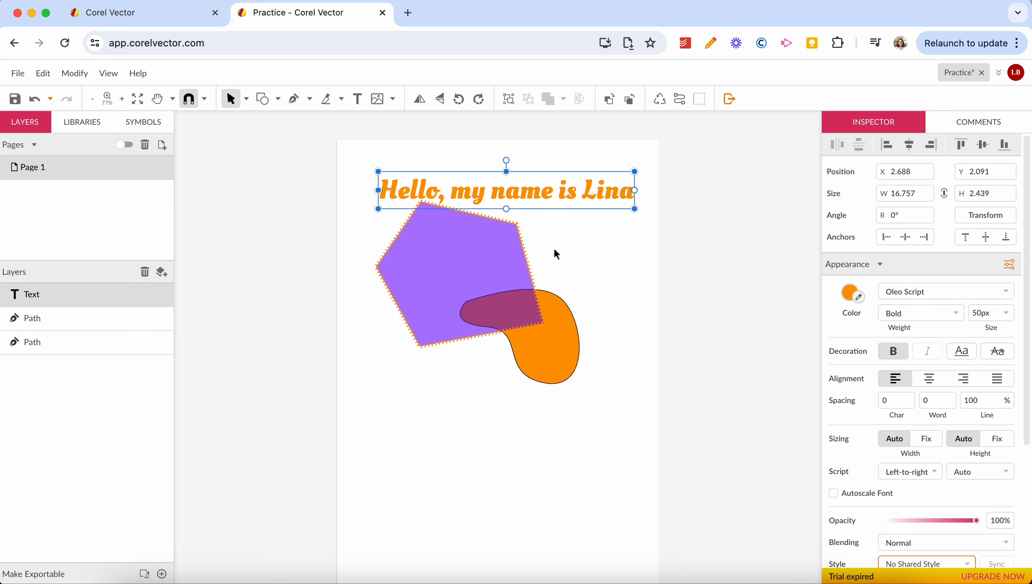
scroll(922, 399, "down", 2)
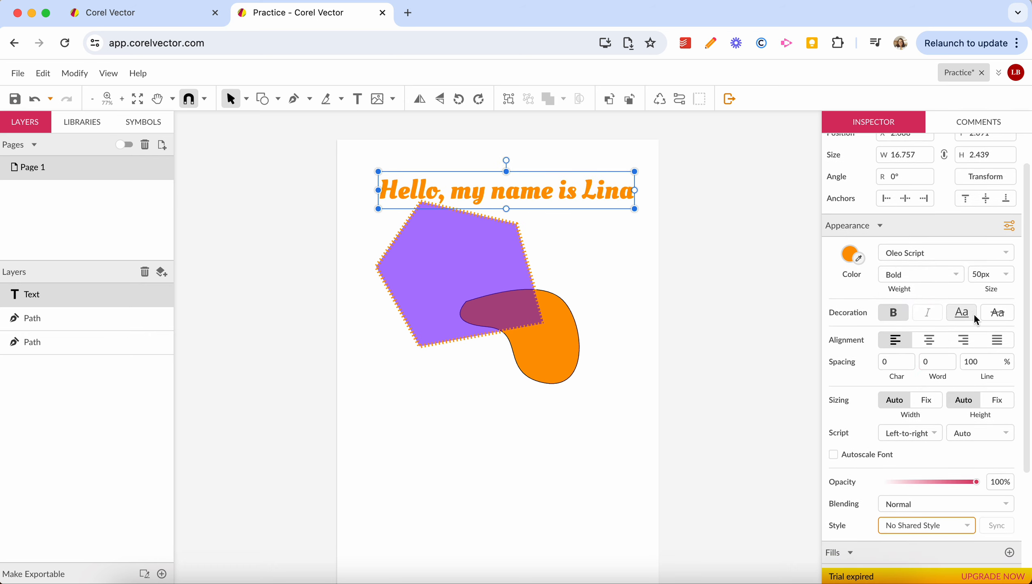
left_click(967, 312)
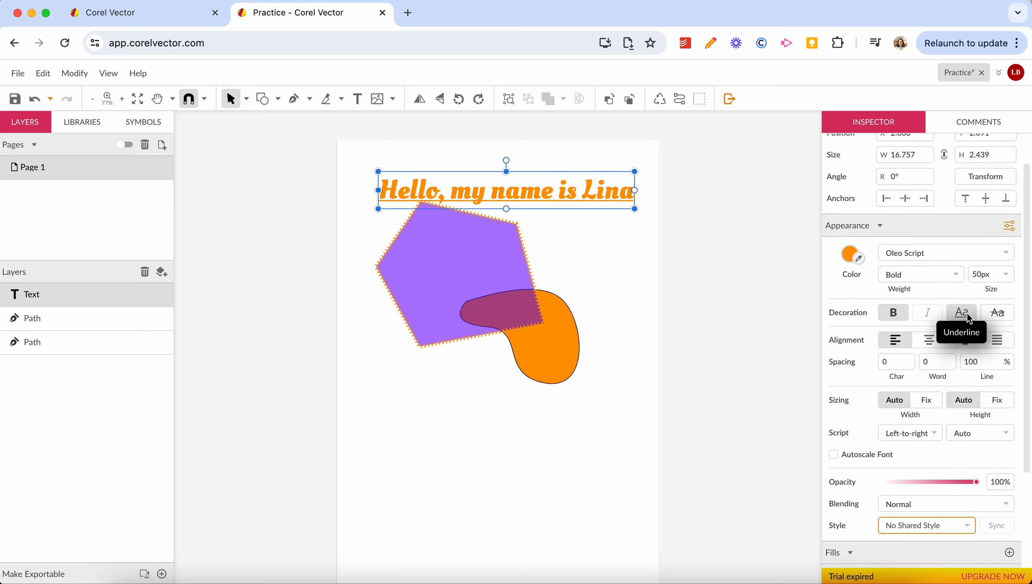
left_click(931, 346)
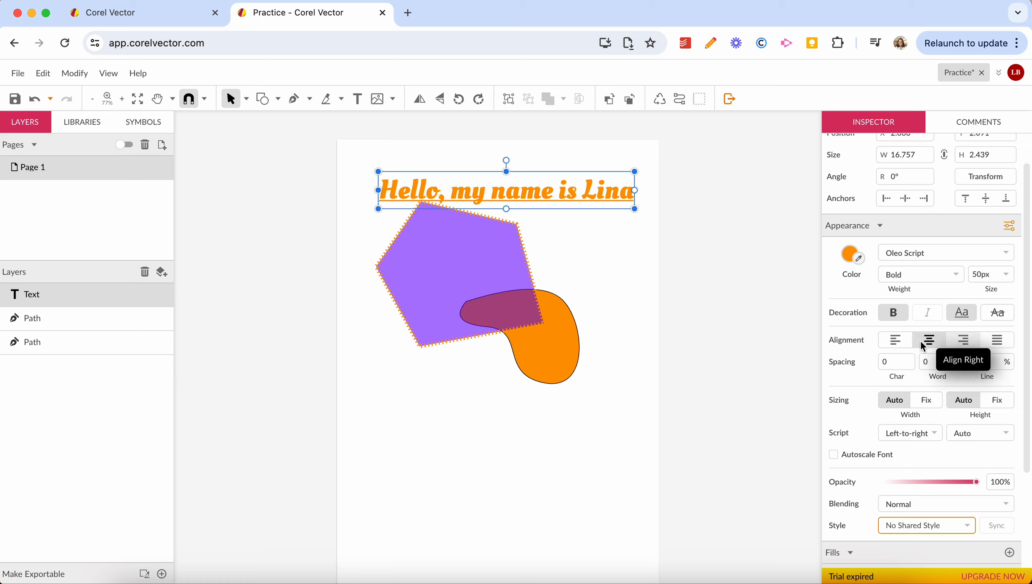
Step: Set the greeting's character spacing to 0.1 and word spacing to -0.3, and break the line before "is"
left_click(896, 362)
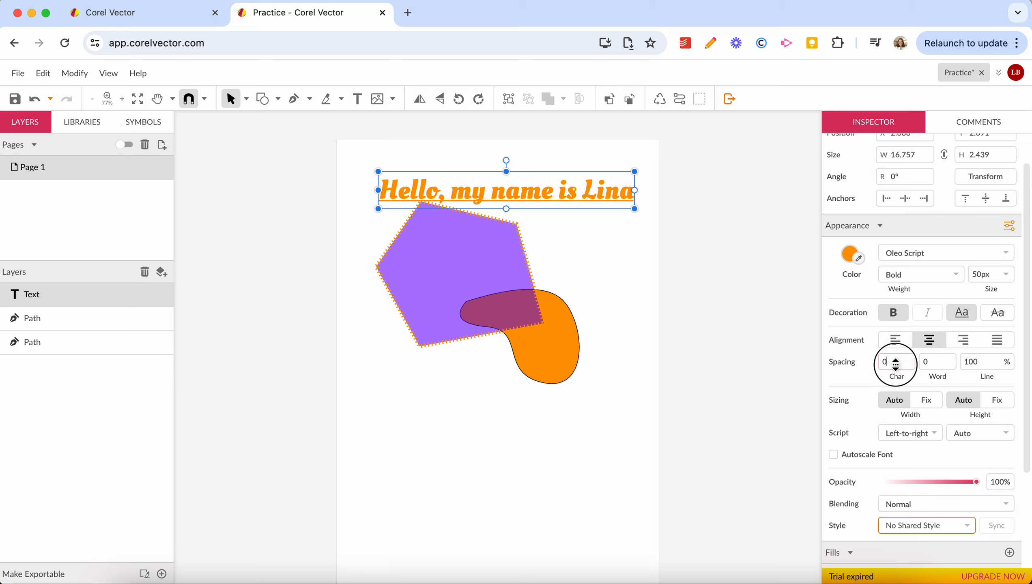
left_click_drag(895, 364, 925, 363)
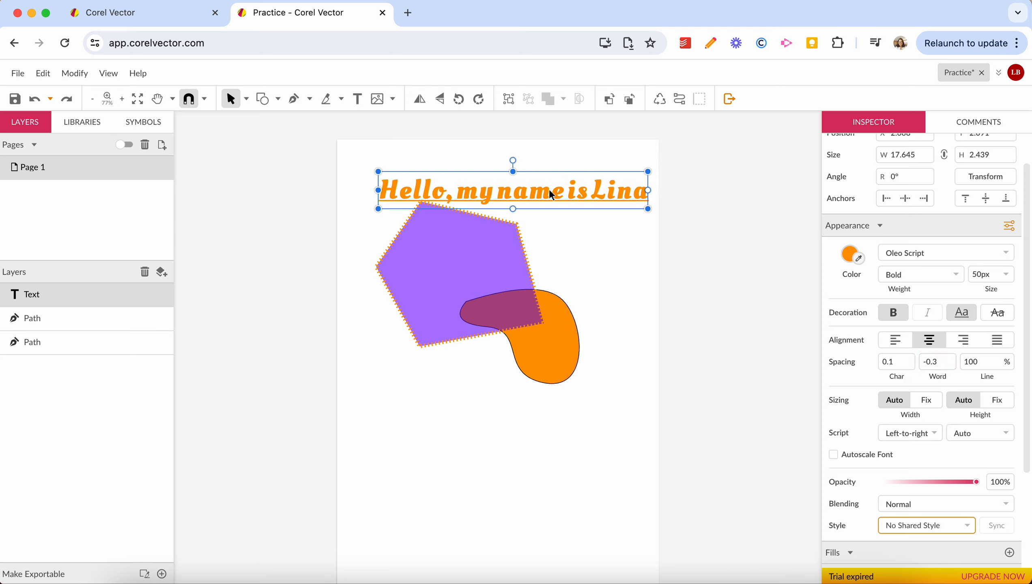
double_click(565, 190)
key("Return")
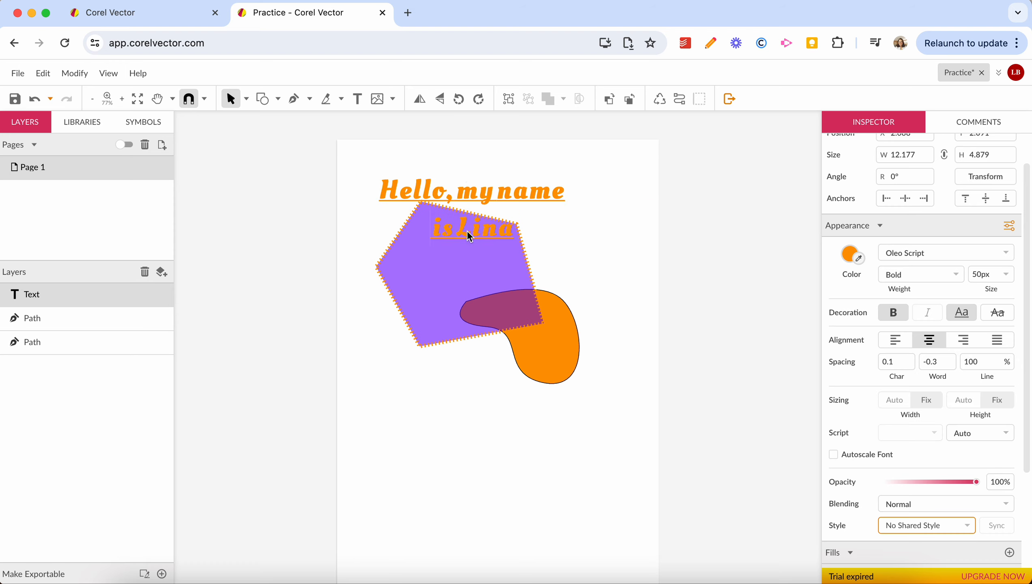
left_click(366, 194)
Step: Move the five-sided and curved paths down together to clear the space below the two-line text
left_click_drag(338, 303, 552, 371)
left_click(481, 274)
left_click_drag(482, 277, 481, 391)
Step: Set the greeting text's line spacing to 115.2% and deselect the text
left_click(458, 206)
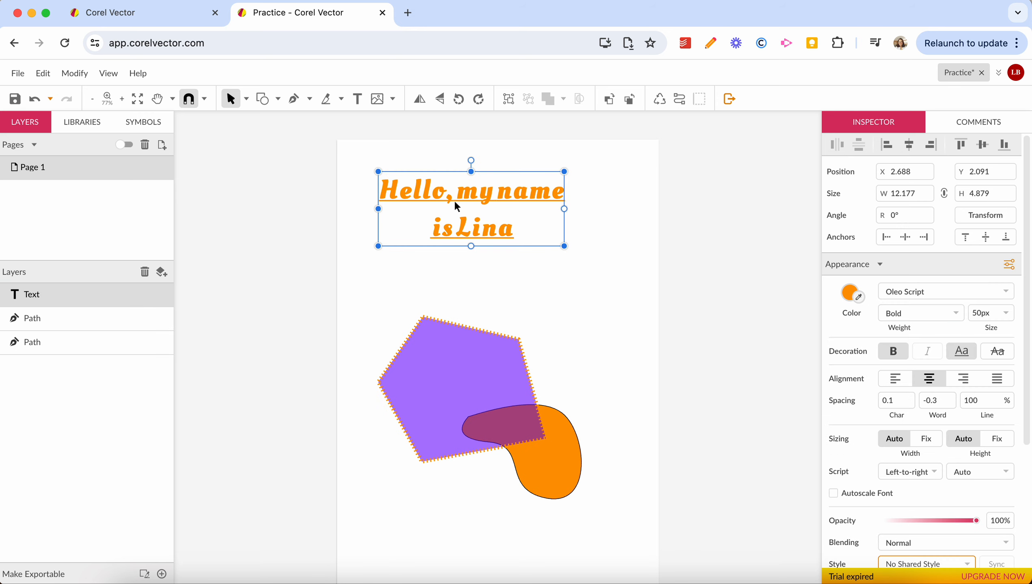
left_click_drag(979, 400, 980, 282)
left_click_drag(975, 401, 963, 425)
scroll(904, 488, "down", 5)
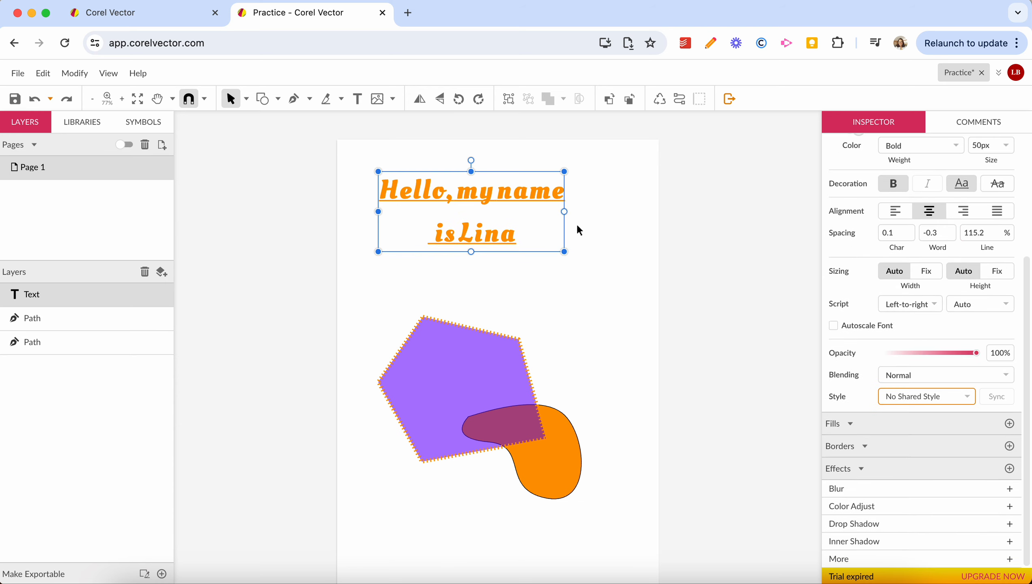
left_click(619, 220)
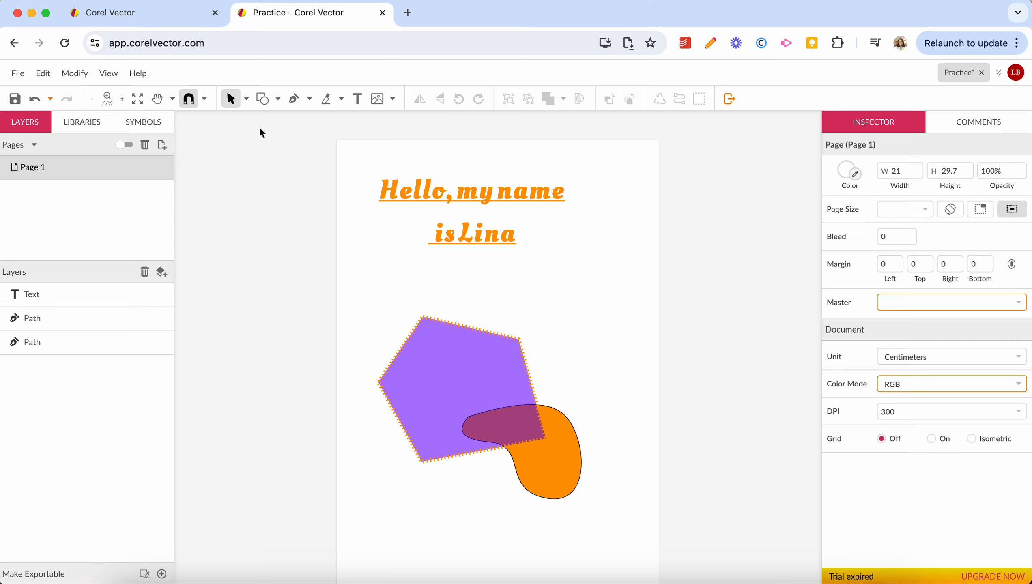
Step: Draw a rectangle about 5.3 by 5.7 cm to the upper right of the five-sided path
left_click(278, 100)
left_click(295, 138)
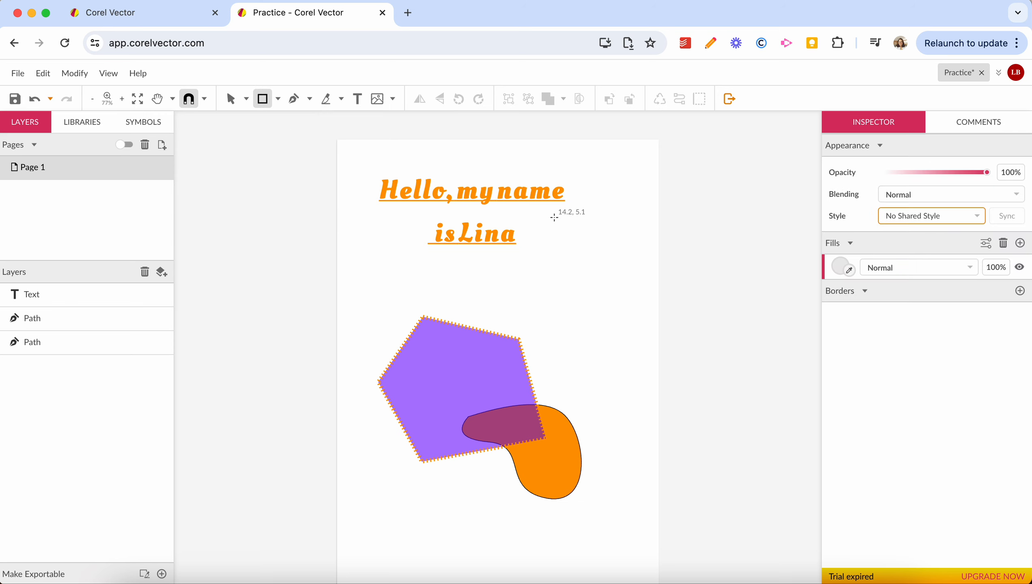
left_click_drag(538, 256, 620, 342)
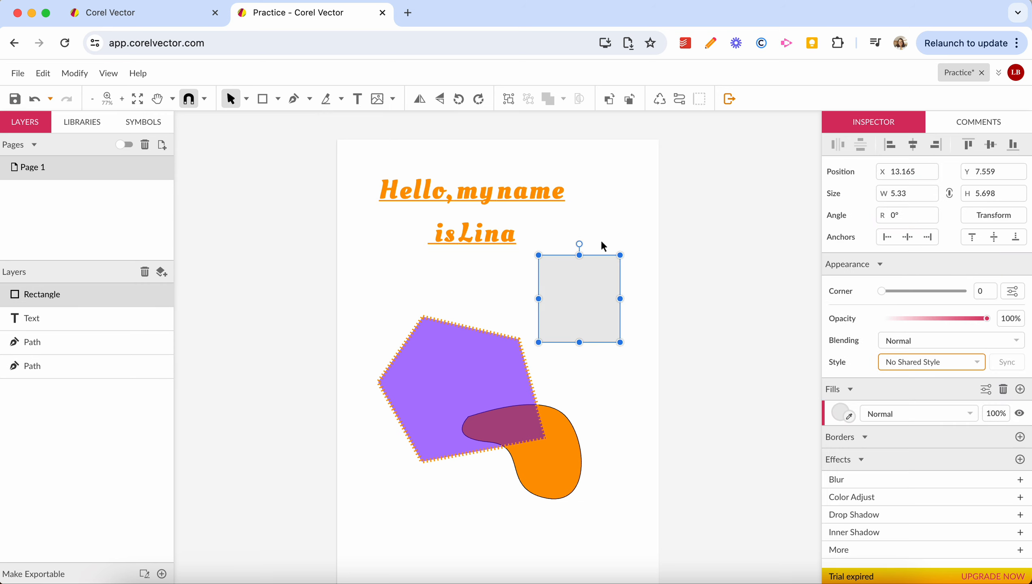
Step: Set the rectangle's width to 3 cm and, with the proportions unlinked, its height to 5 cm
mouse_move(905, 192)
left_mouse_down()
mouse_move(906, 173)
mouse_move(908, 207)
mouse_move(894, 195)
left_mouse_up()
left_click(907, 190)
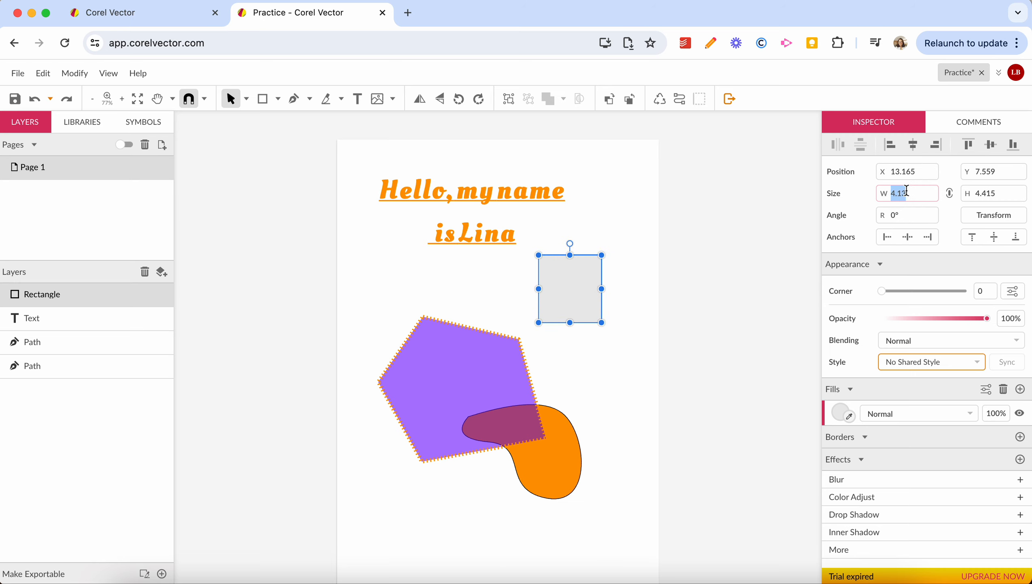
type("3")
key("Return")
left_click(984, 194)
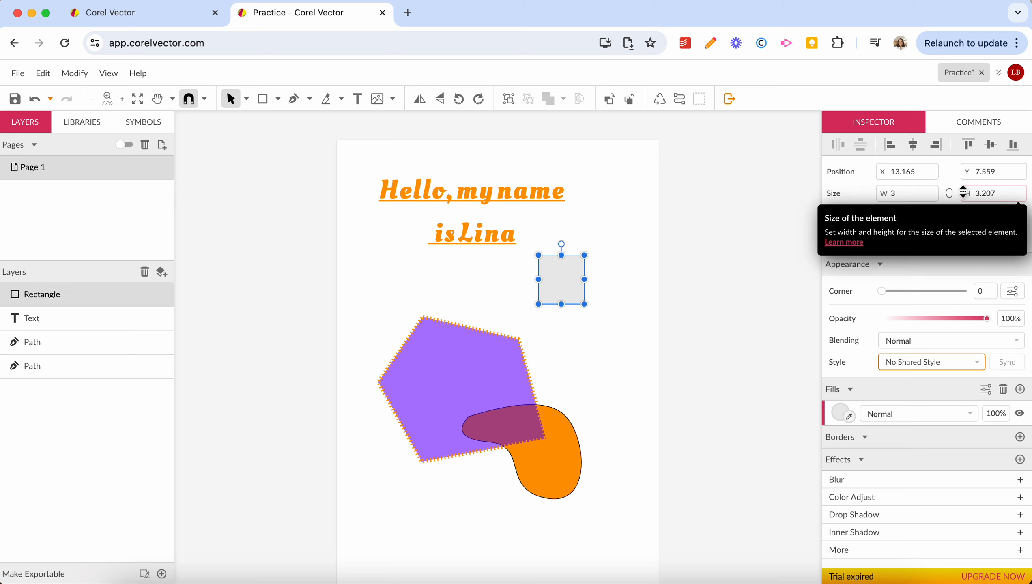
left_click(993, 190)
double_click(993, 190)
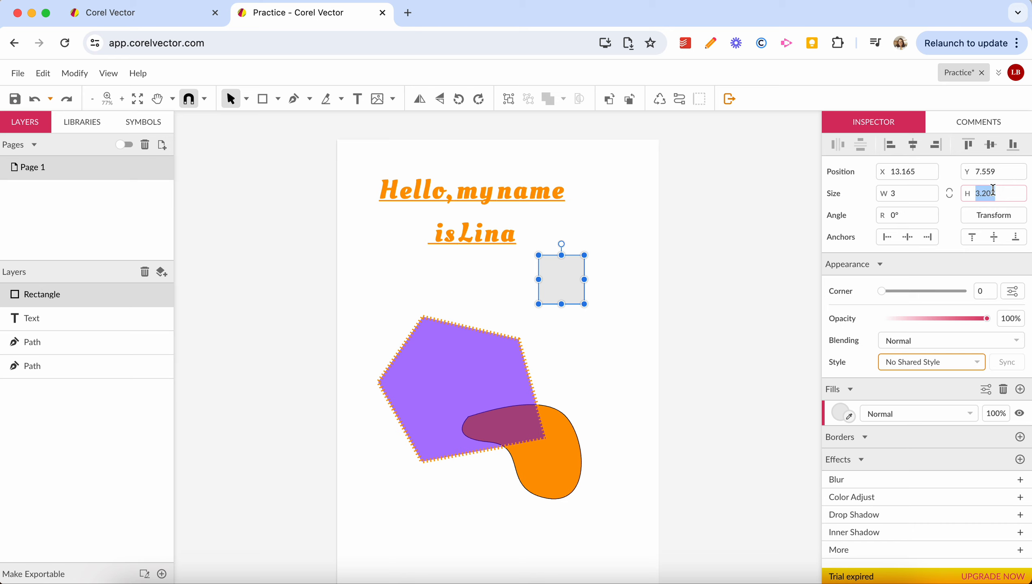
type("5")
key("Return")
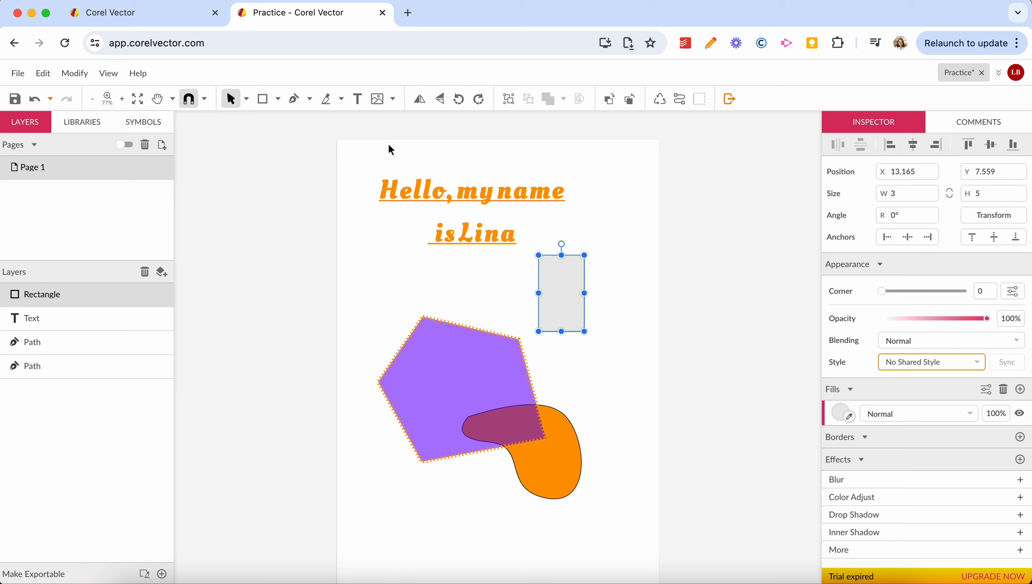
Step: Slice the rectangle in two with a nearly horizontal Knife cut above its middle
left_click(341, 250)
left_click(330, 98)
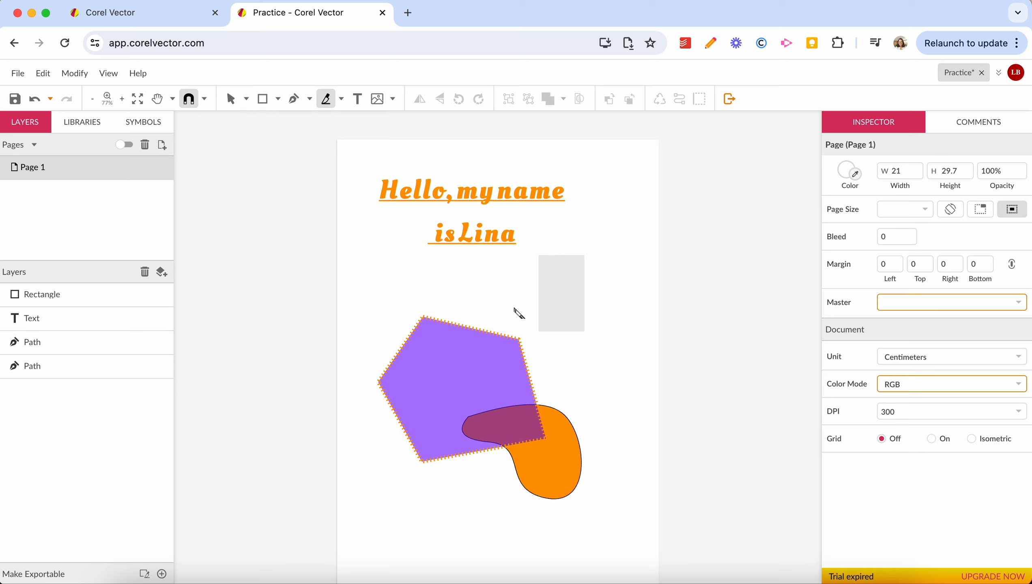
left_click_drag(523, 283, 601, 289)
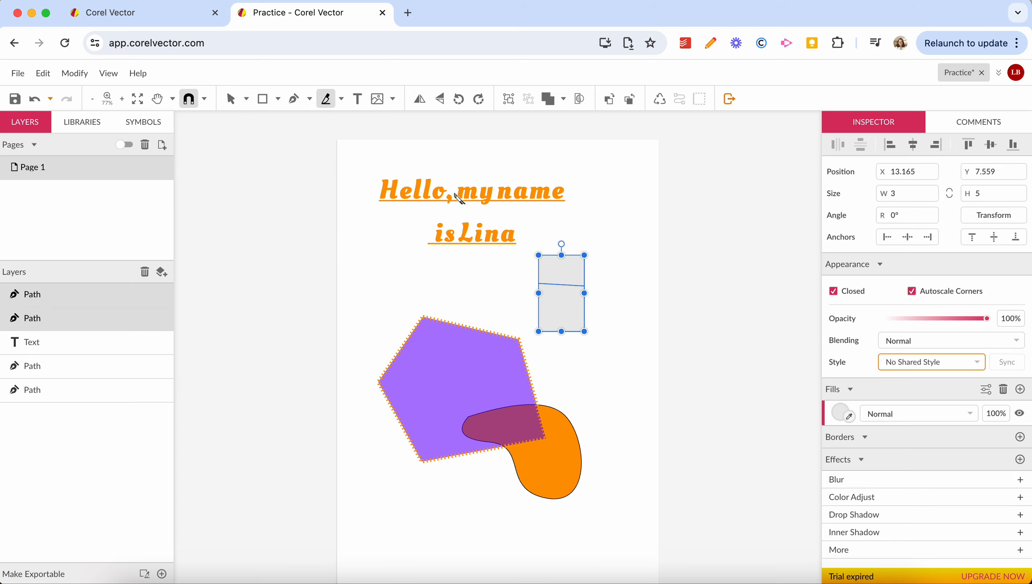
Step: Move the rectangle's upper piece up to leave a gap above the lower piece, and deselect it
key("v")
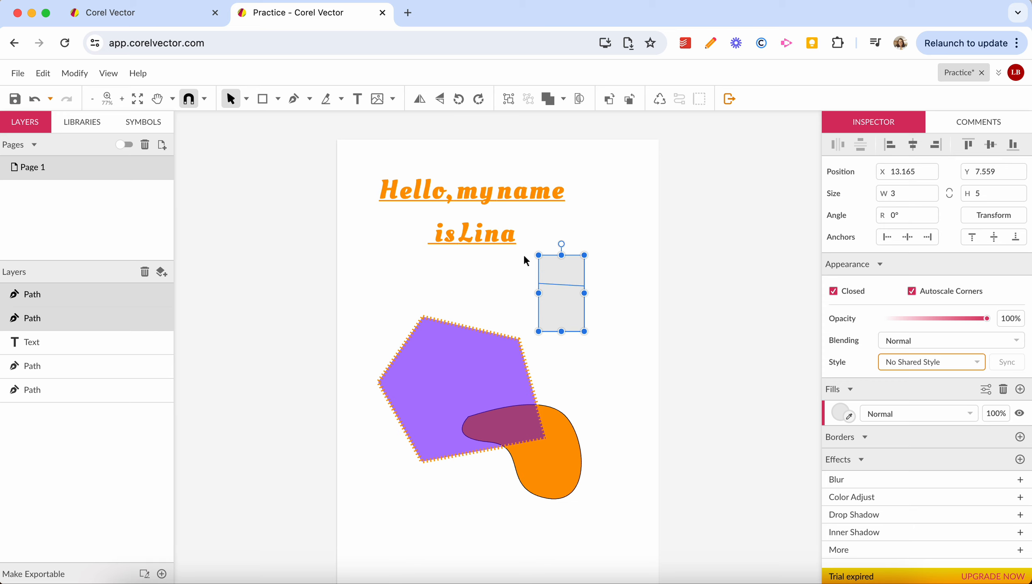
left_click(524, 272)
left_click(569, 254)
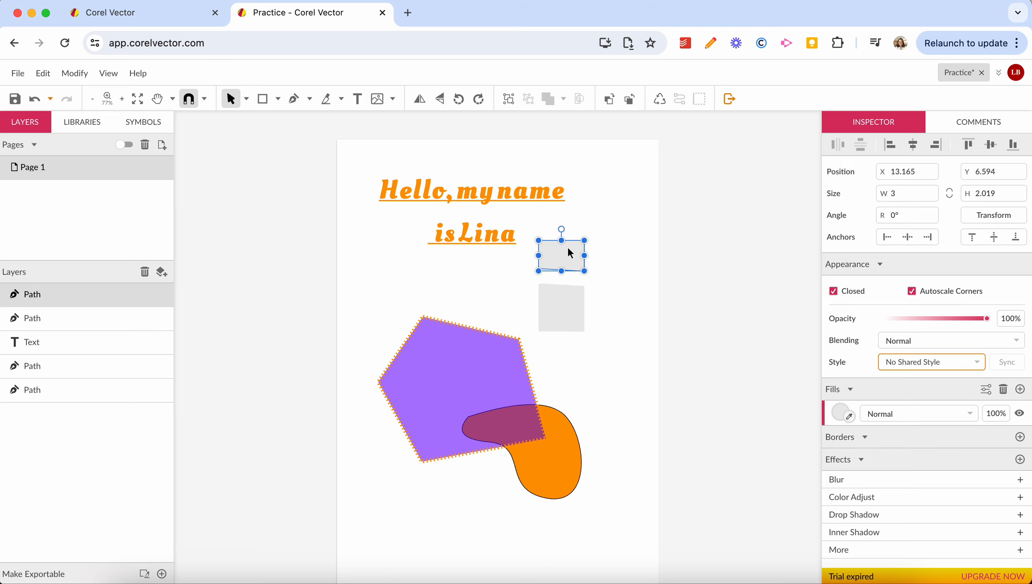
left_click(506, 291)
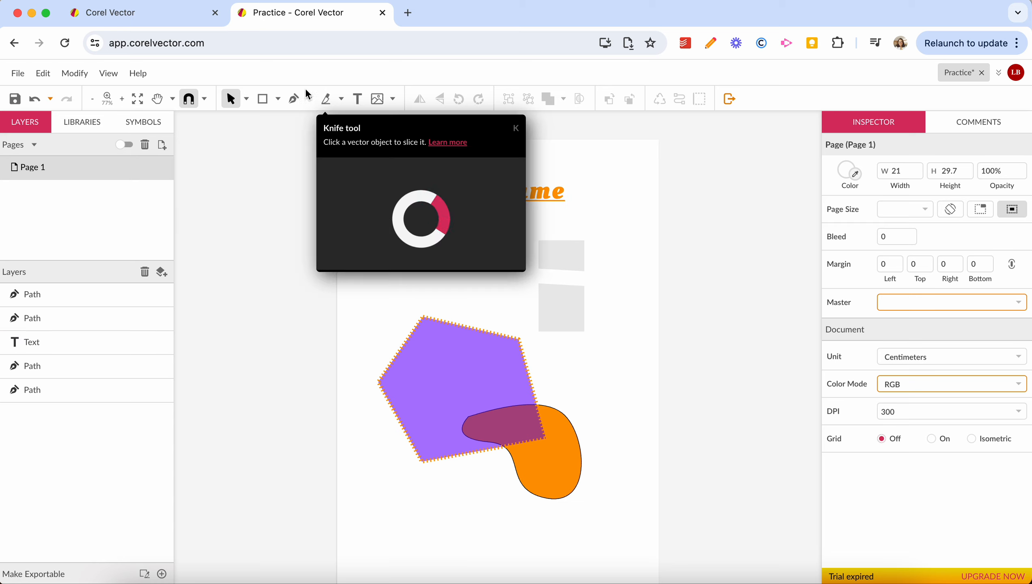
Step: Draw a wavy Freehand shaping line about 4.6 by 1.5 cm across the rectangle's lower piece
left_click(341, 100)
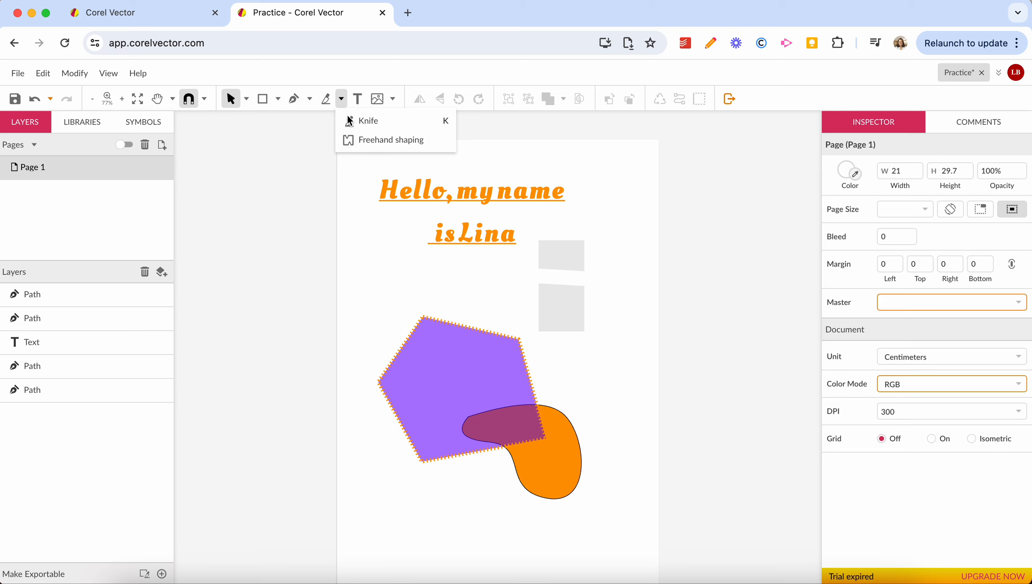
left_click(352, 140)
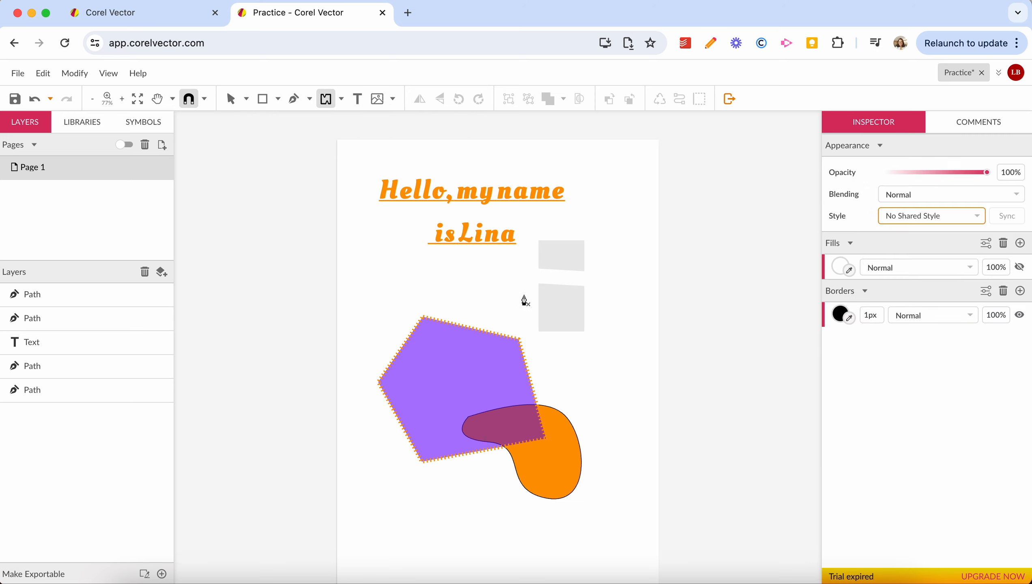
mouse_move(524, 295)
left_mouse_down()
mouse_move(556, 314)
mouse_move(578, 298)
mouse_move(595, 322)
left_mouse_up()
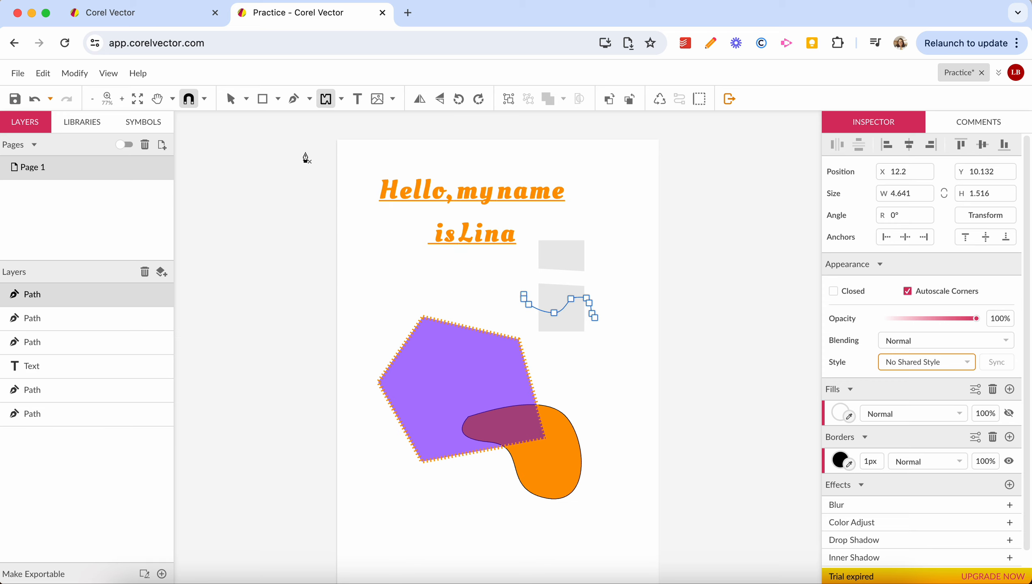
Step: Delete the wavy line crossing the rectangle's lower piece
left_click(231, 99)
left_click(550, 300)
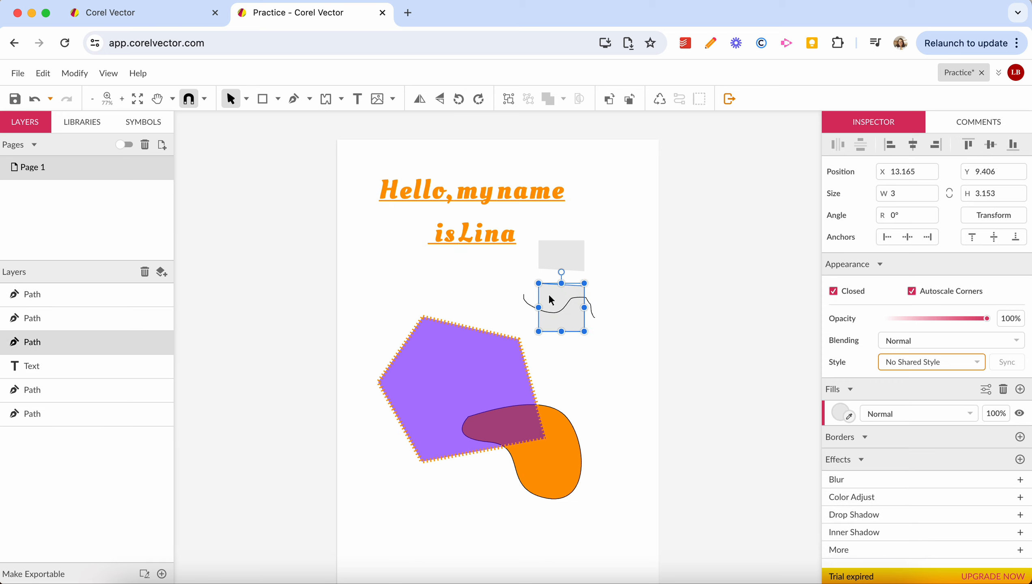
left_click(527, 298)
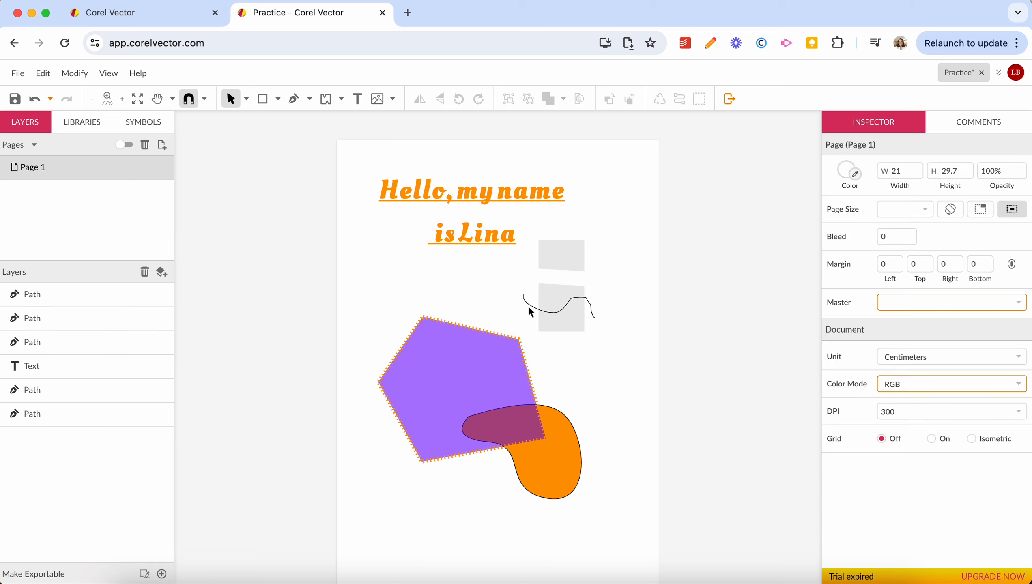
left_click(528, 300)
key("Delete")
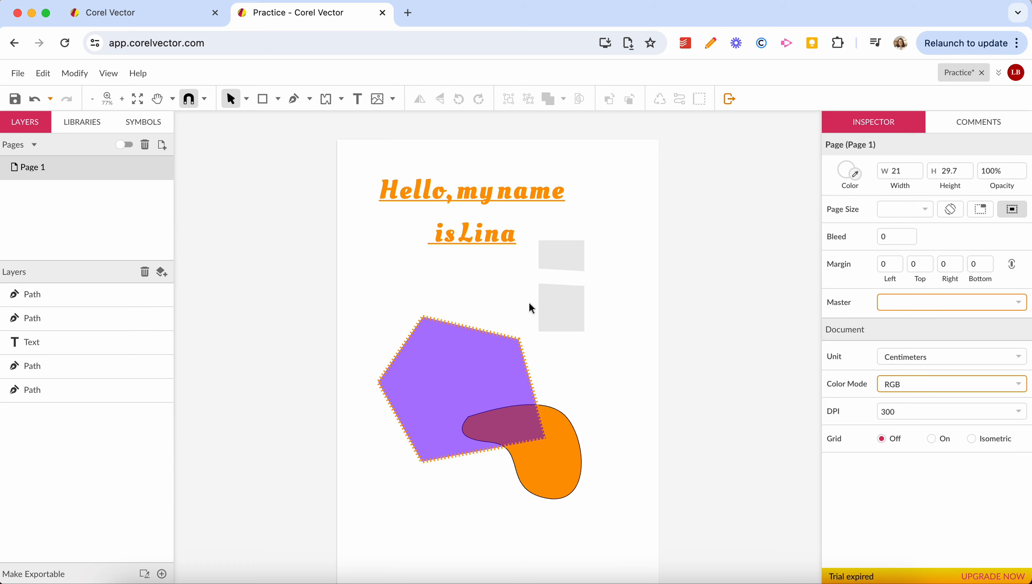
Step: Place a WhatsApp JPEG image from the Downloads folder on the page
left_click(341, 99)
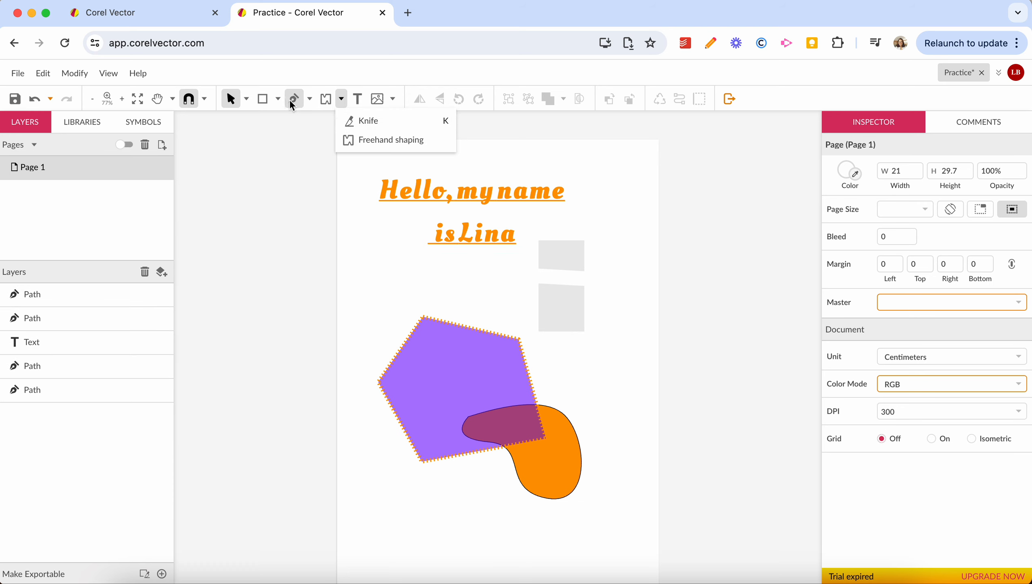
left_click(359, 99)
left_click(394, 101)
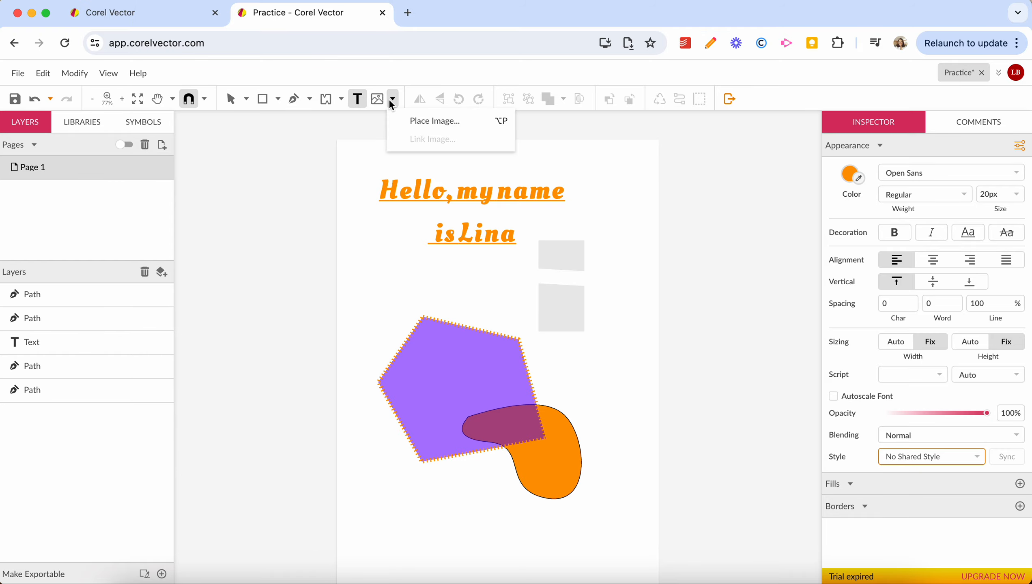
left_click(421, 120)
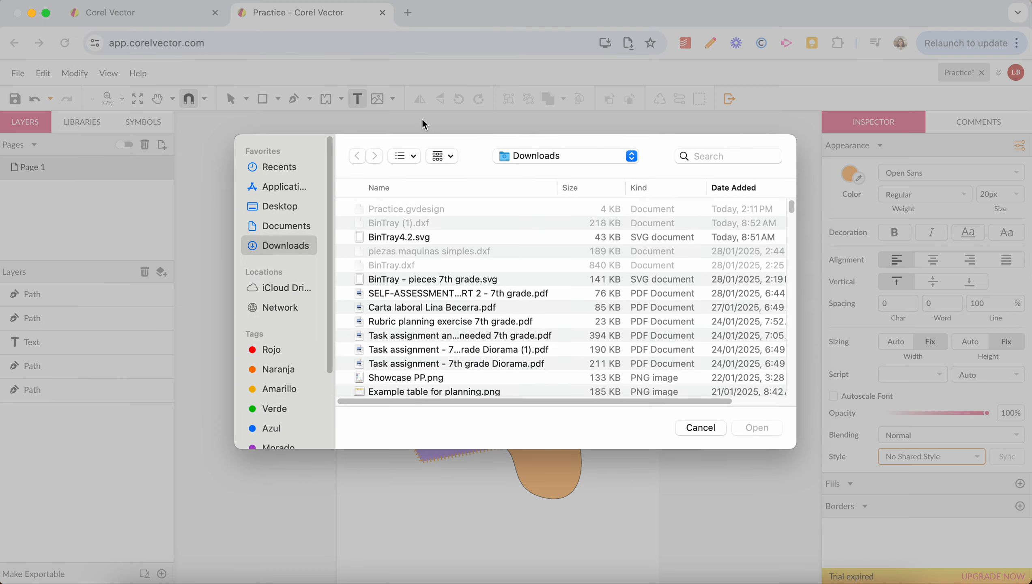
scroll(445, 293, "down", 5)
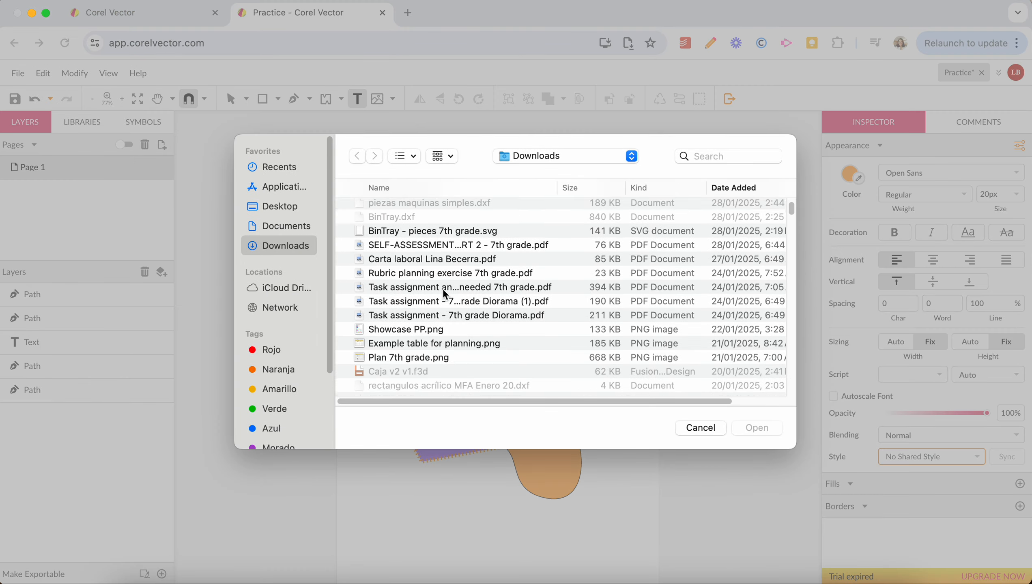
scroll(444, 292, "down", 5)
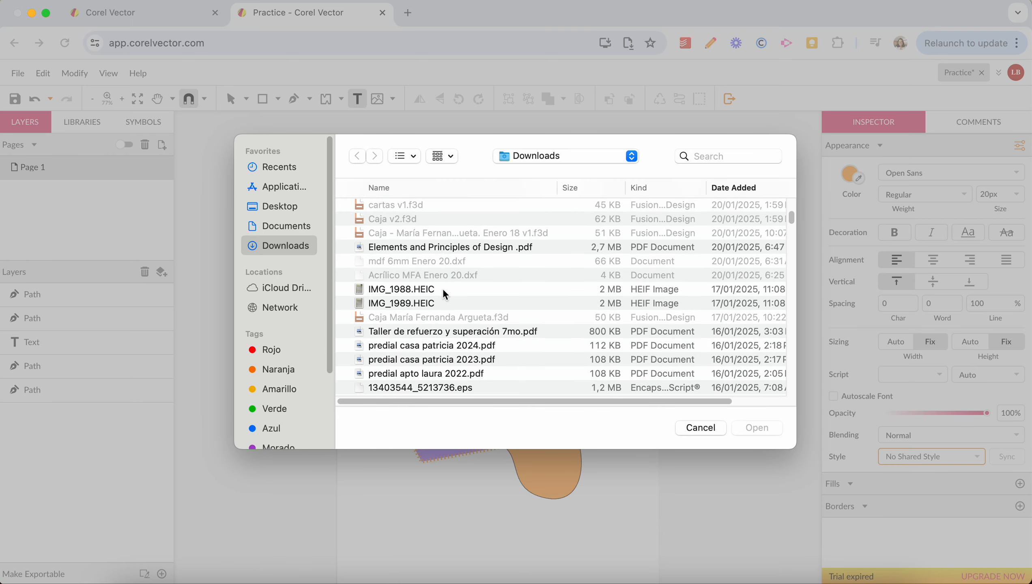
scroll(446, 292, "down", 10)
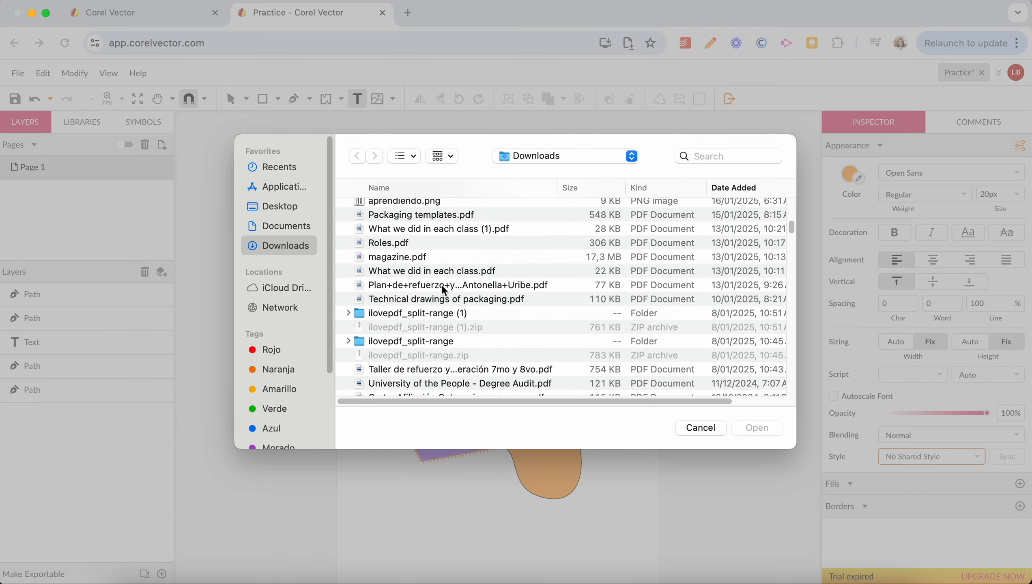
scroll(445, 291, "down", 3)
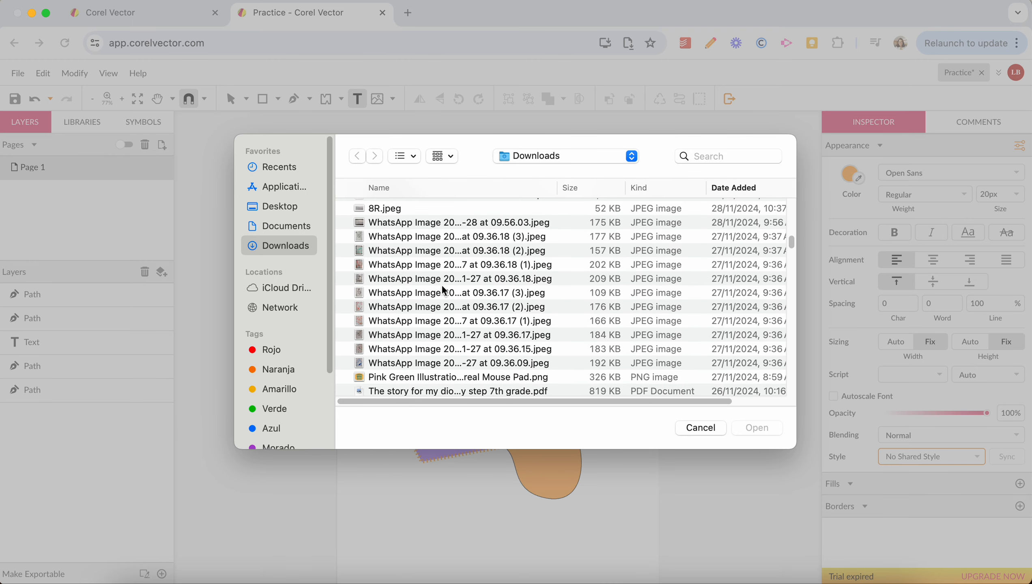
left_click(426, 270)
left_click(757, 428)
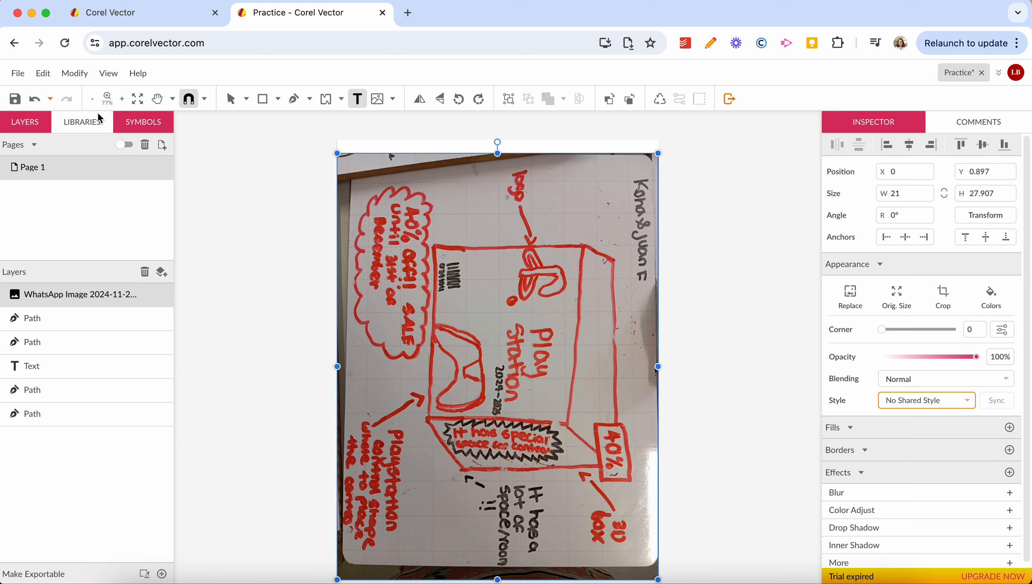
Step: Shrink the placed image to about 13.2 by 9.9 cm and rotate it about 90° counter-clockwise so its writing reads upright
left_click(233, 101)
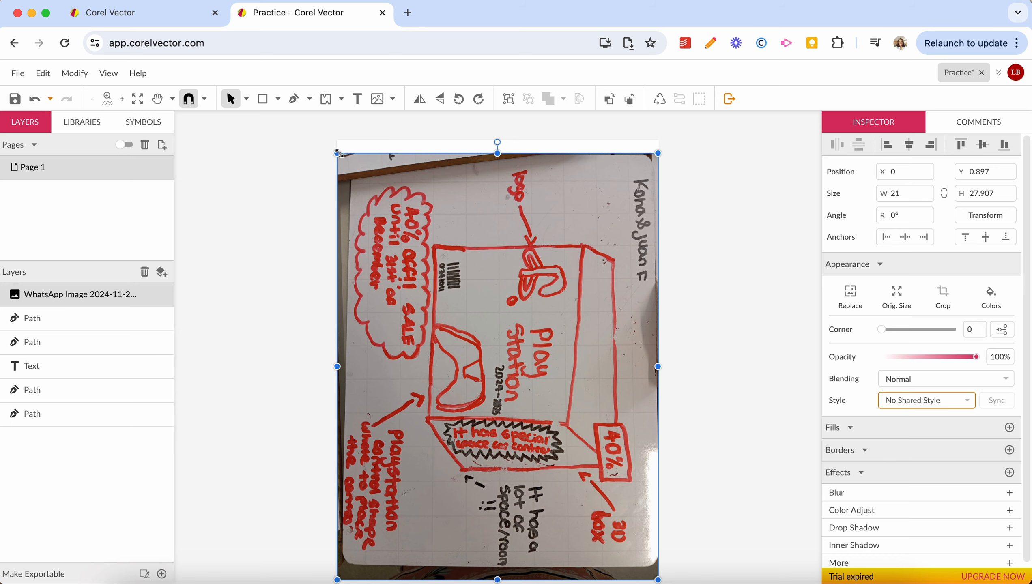
left_click_drag(338, 154, 508, 381)
left_click_drag(591, 439, 533, 269)
left_click_drag(525, 203, 393, 314)
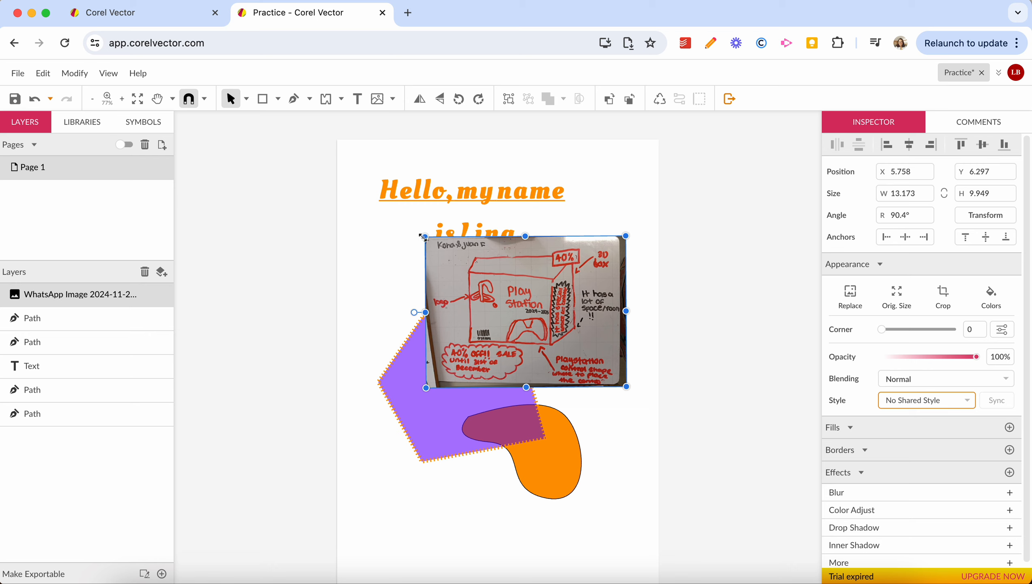
Step: Reduce the image to about 11.2 by 7.9 cm and position it over the rectangle's lower piece, overlapping the purple path's upper right
left_click_drag(423, 237, 455, 268)
left_click_drag(569, 332, 473, 358)
left_click_drag(425, 394, 521, 352)
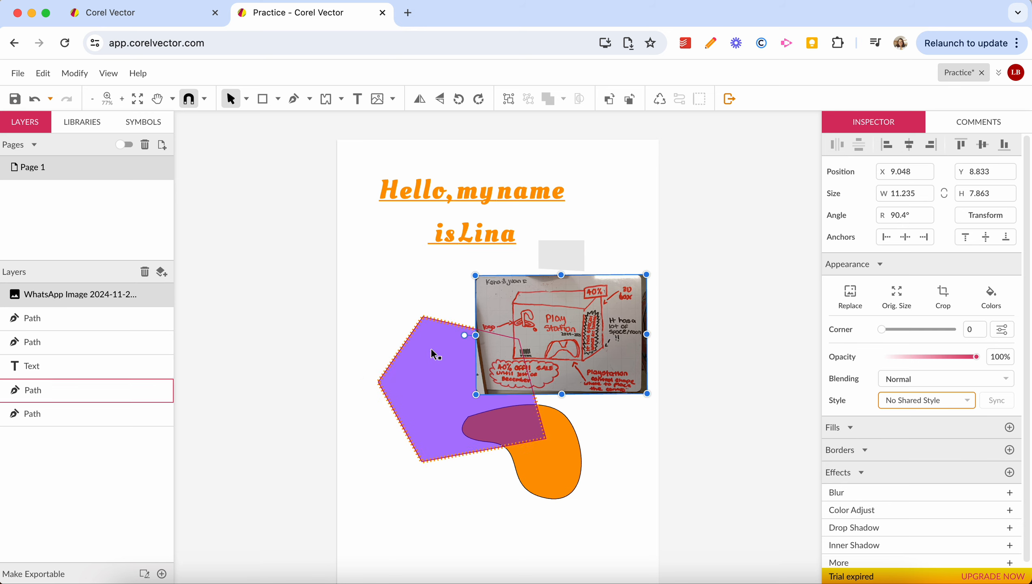
Step: Move the purple five-sided path over the image and bring it to the front, centred roughly on the image
left_click_drag(442, 353, 507, 302)
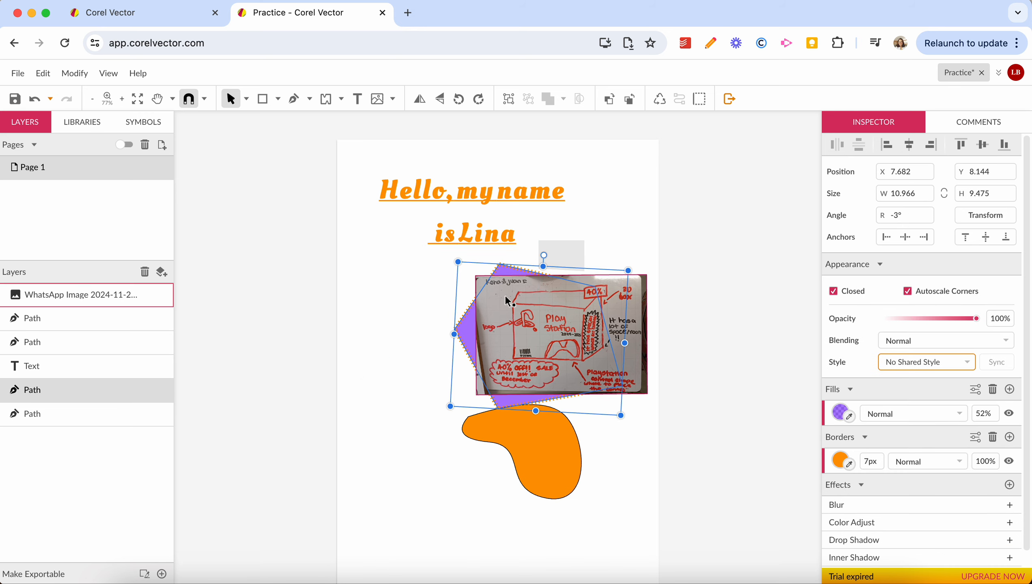
right_click(476, 333)
mouse_move(518, 232)
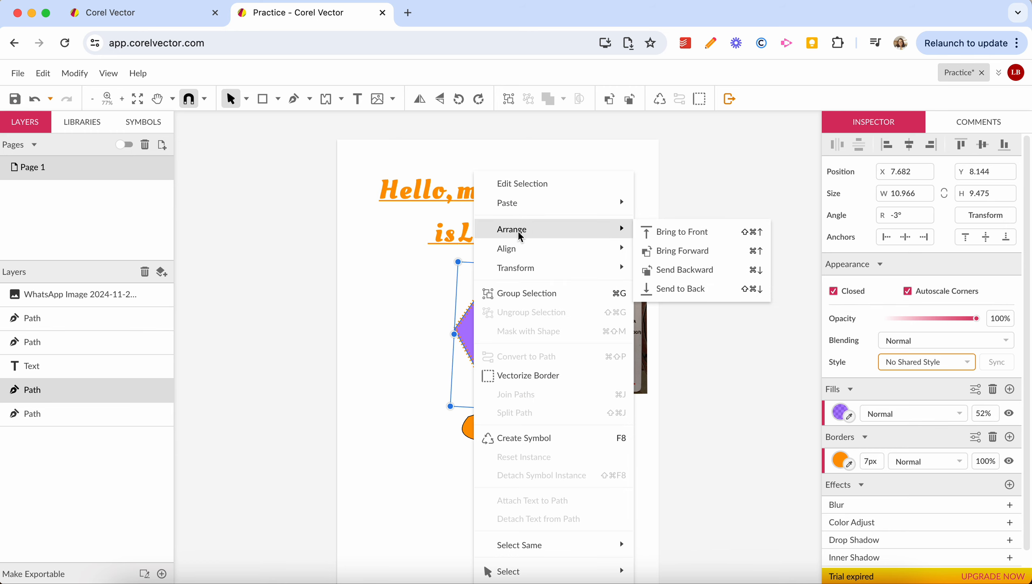
left_click(684, 231)
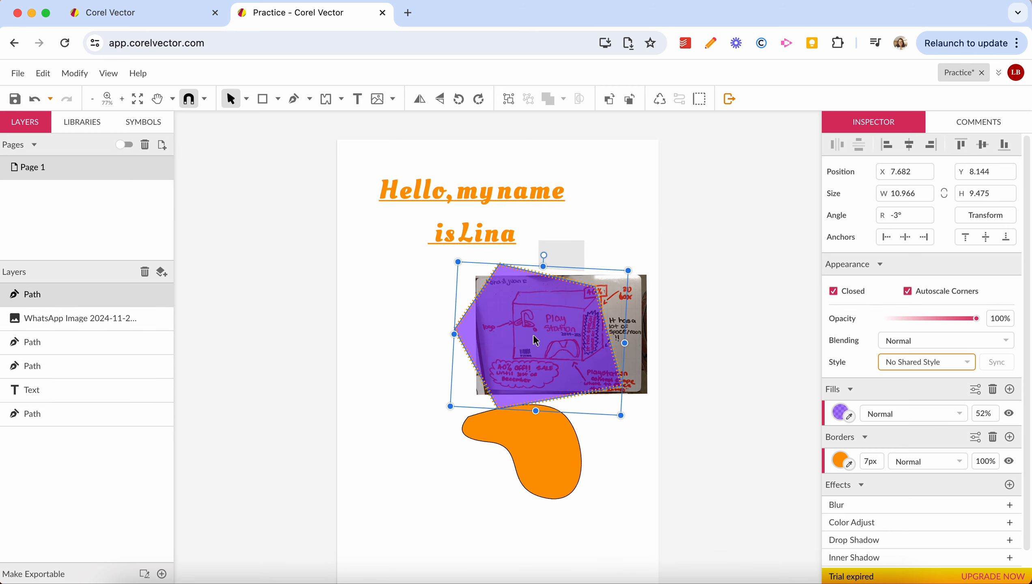
left_click_drag(536, 341, 559, 341)
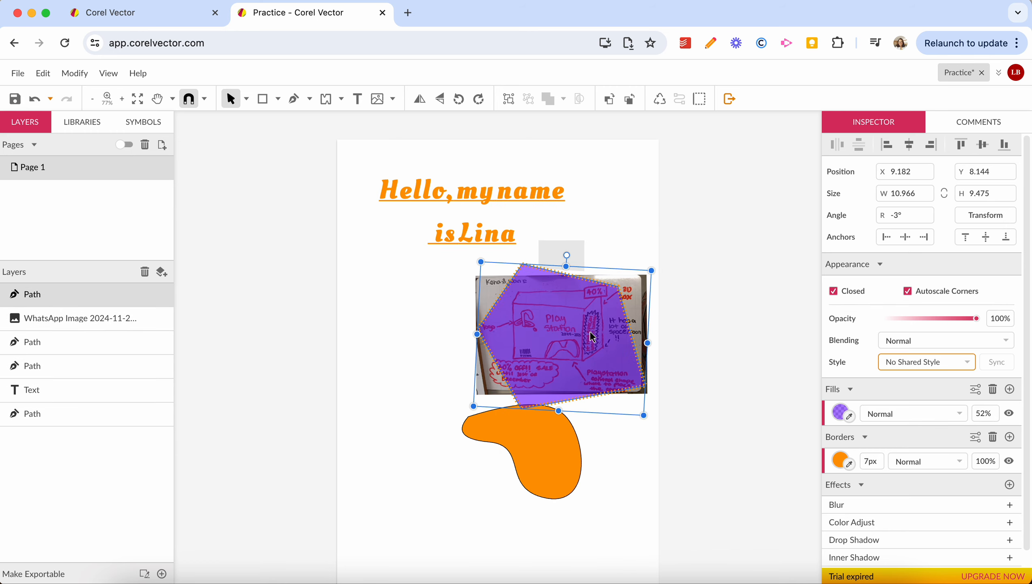
Step: Remove the purple five-sided path's border and mask the image with that path
left_click(993, 437)
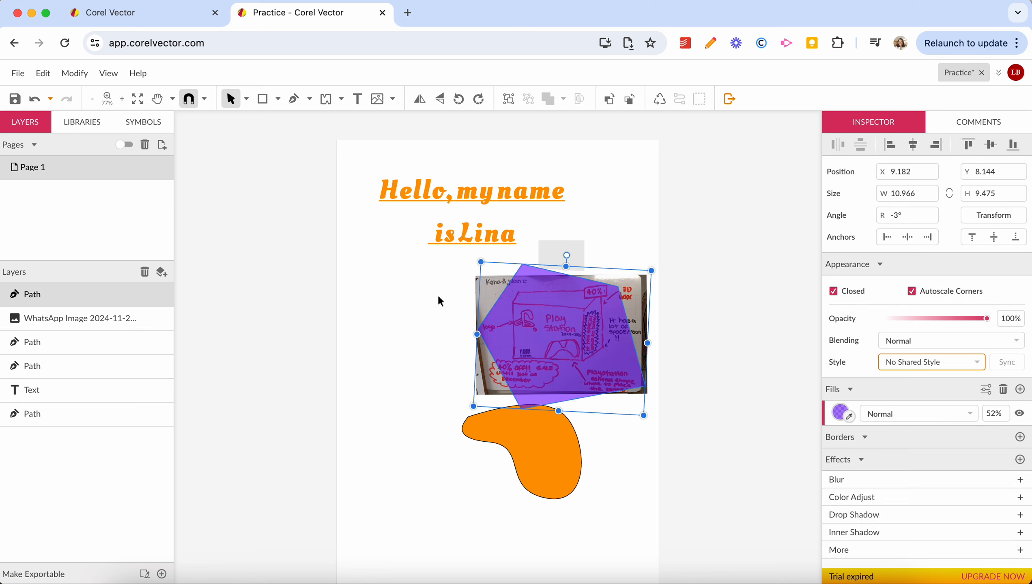
left_click_drag(439, 297, 489, 325)
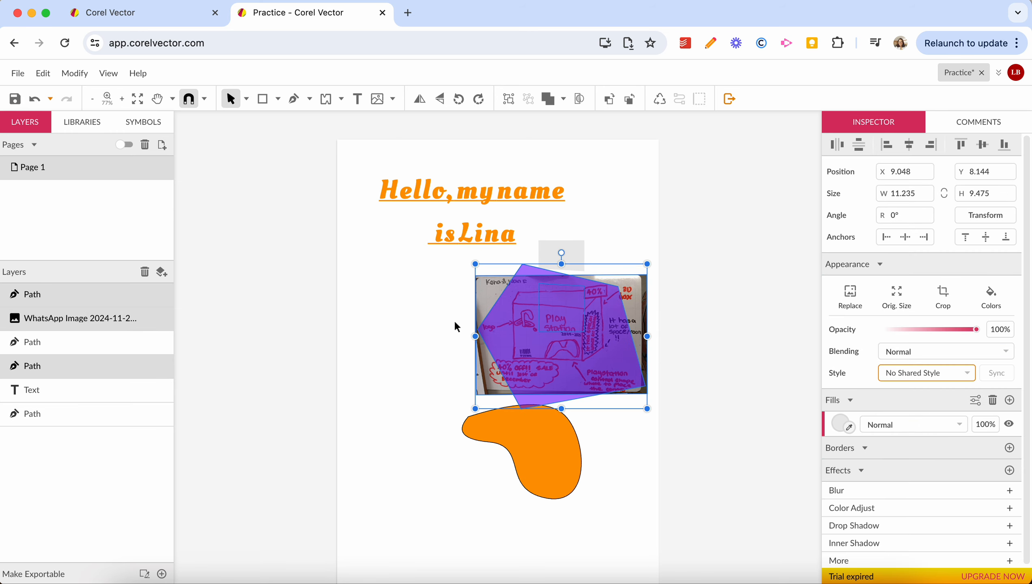
left_click_drag(420, 311, 513, 362)
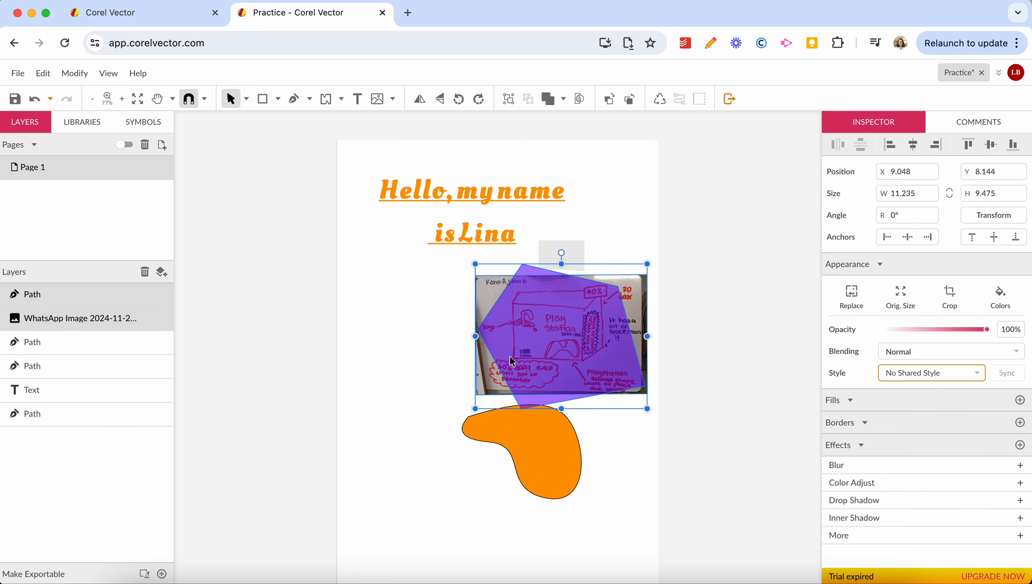
right_click(512, 362)
left_click(548, 337)
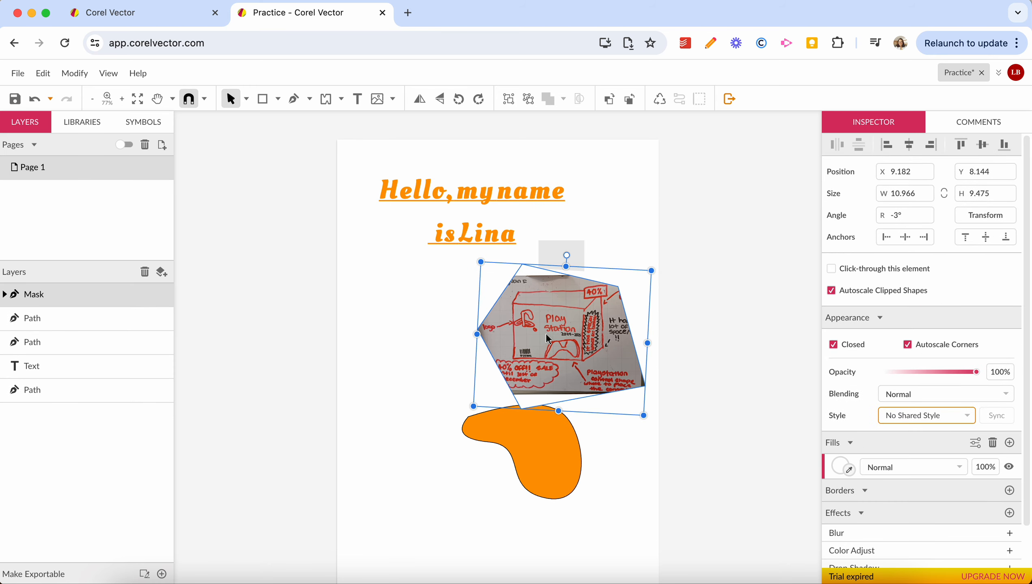
Step: Move the masked image left to about 1.3 cm from the page's left edge, clear of the rectangle pieces, and deselect it
left_click(435, 328)
left_click_drag(567, 360, 446, 359)
left_click(318, 460)
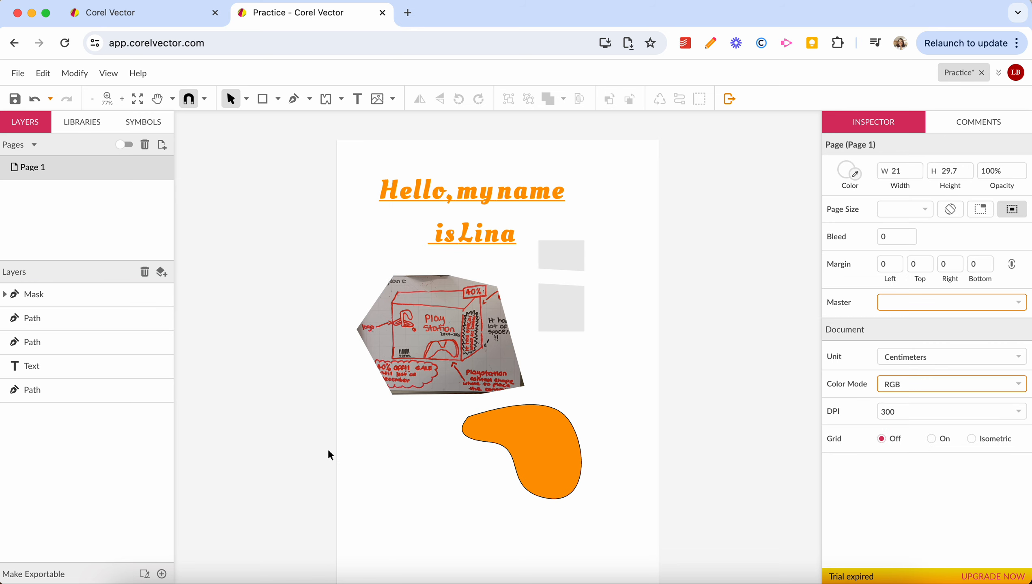
Step: Fill the mask shape with the orange sampled from the curved path below it, and deselect it
left_click(398, 404)
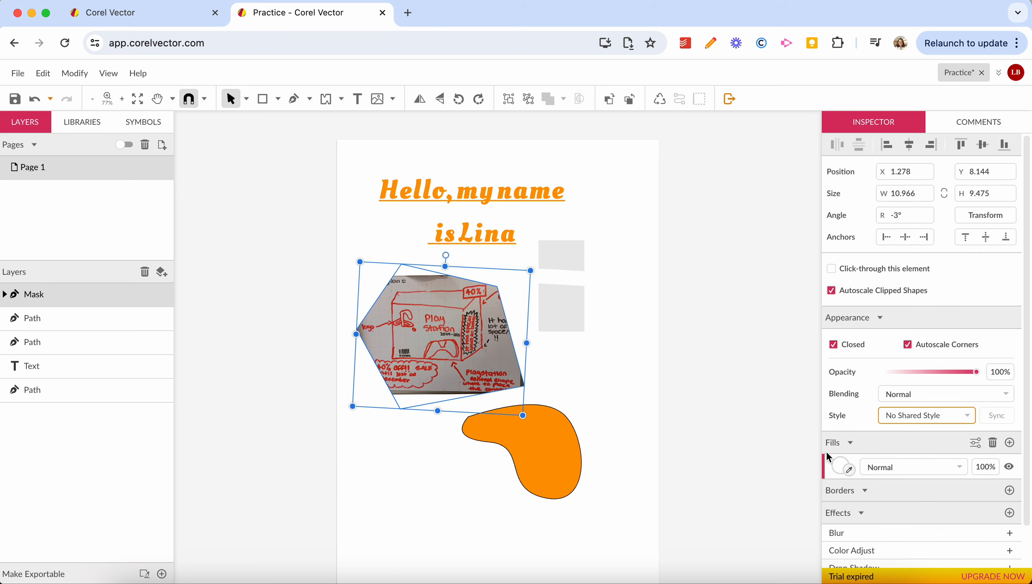
left_click(849, 469)
left_click(557, 461)
left_click(629, 434)
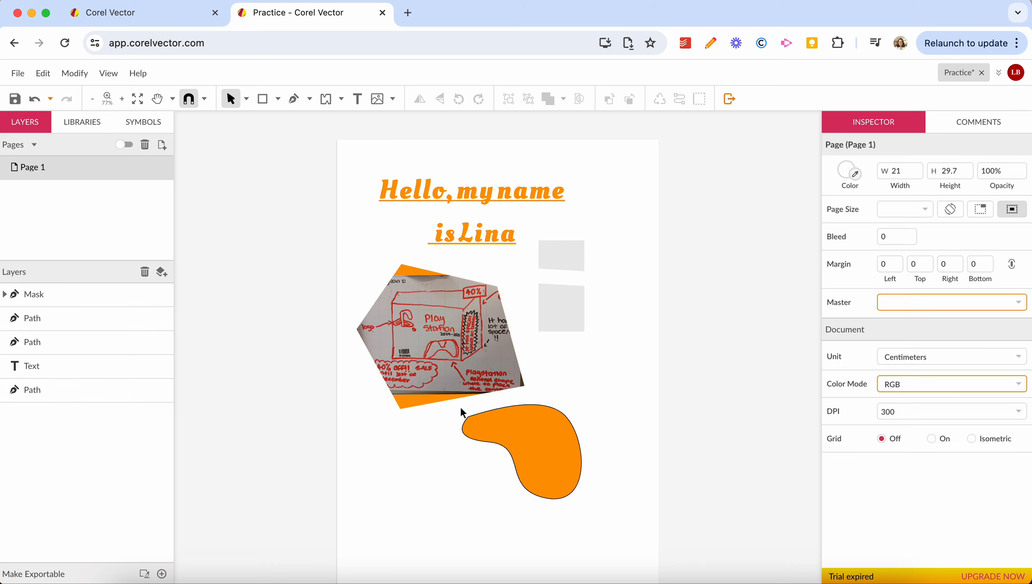
Step: Flip the masked image horizontally and back, and do the same vertically
left_click(412, 352)
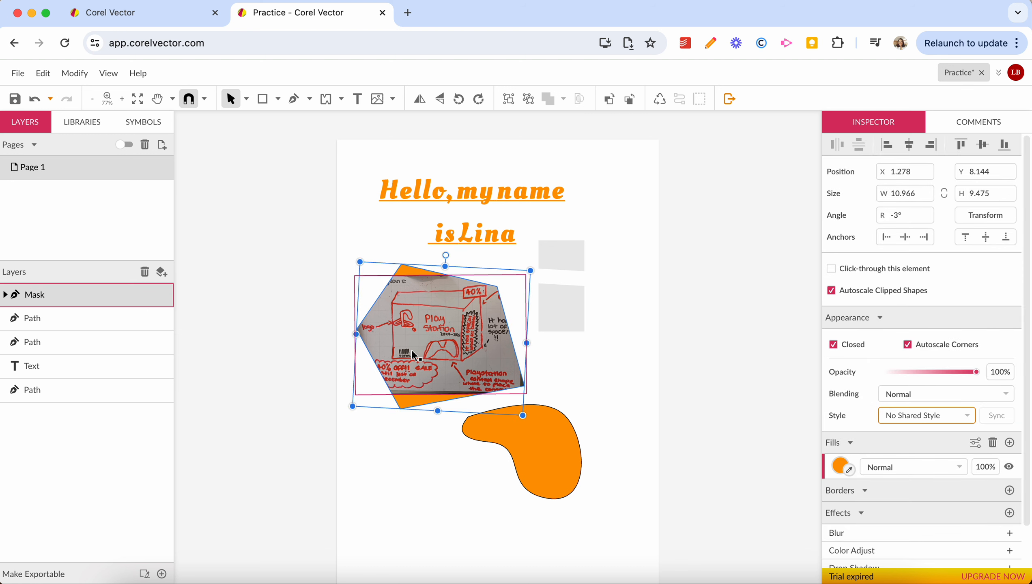
left_click(419, 99)
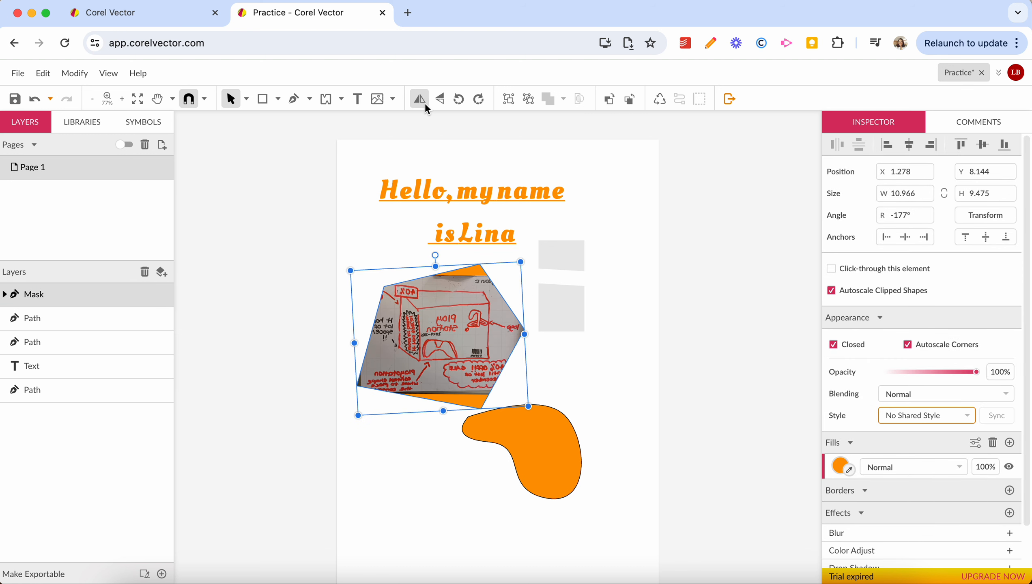
left_click(425, 105)
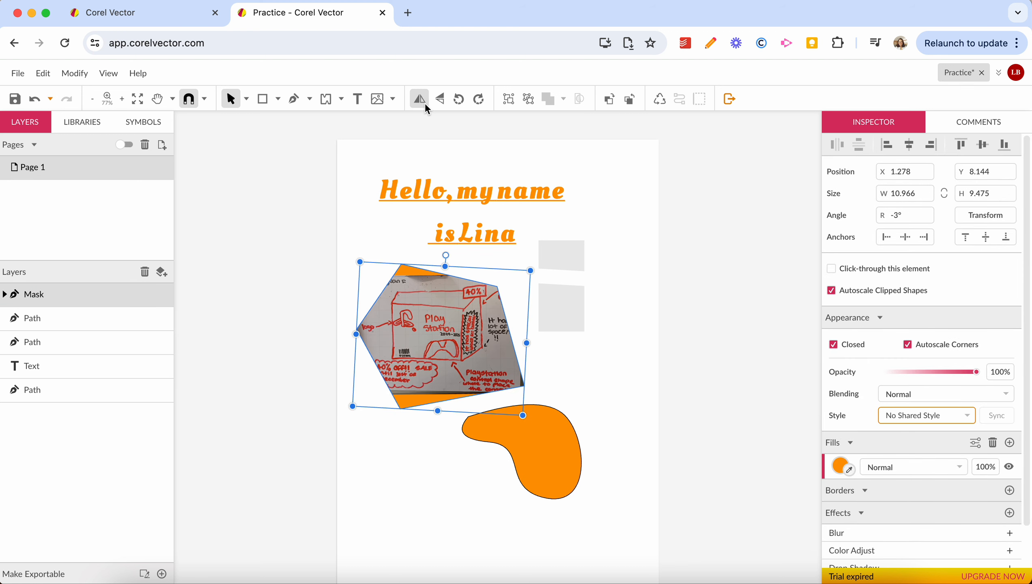
left_click(426, 106)
left_click(418, 99)
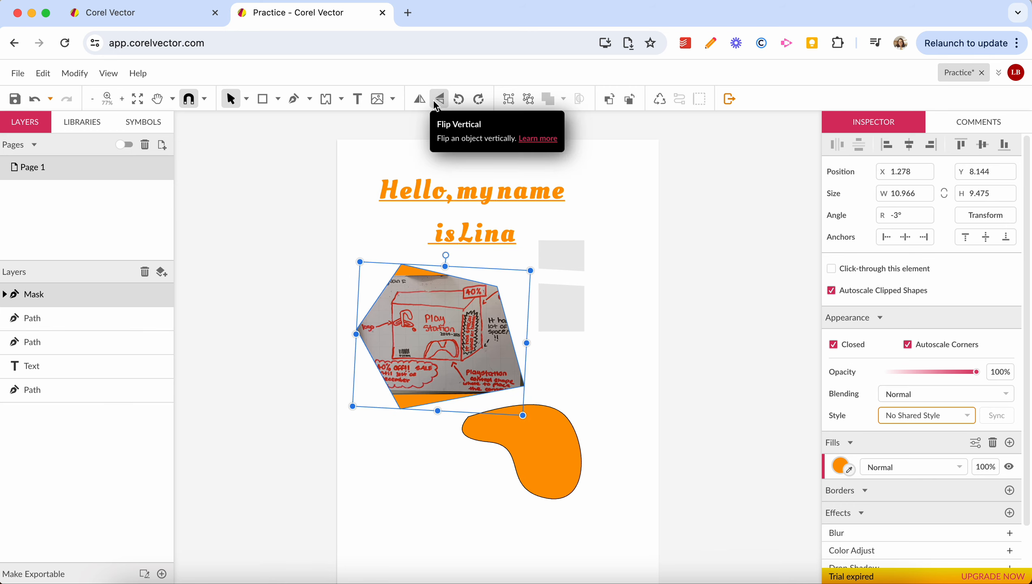
left_click(434, 103)
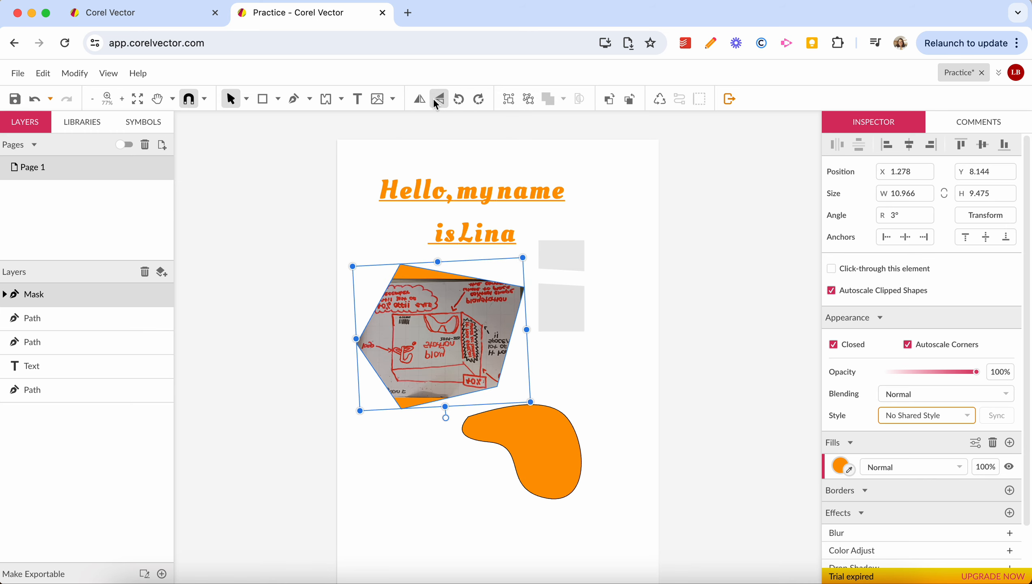
left_click(436, 104)
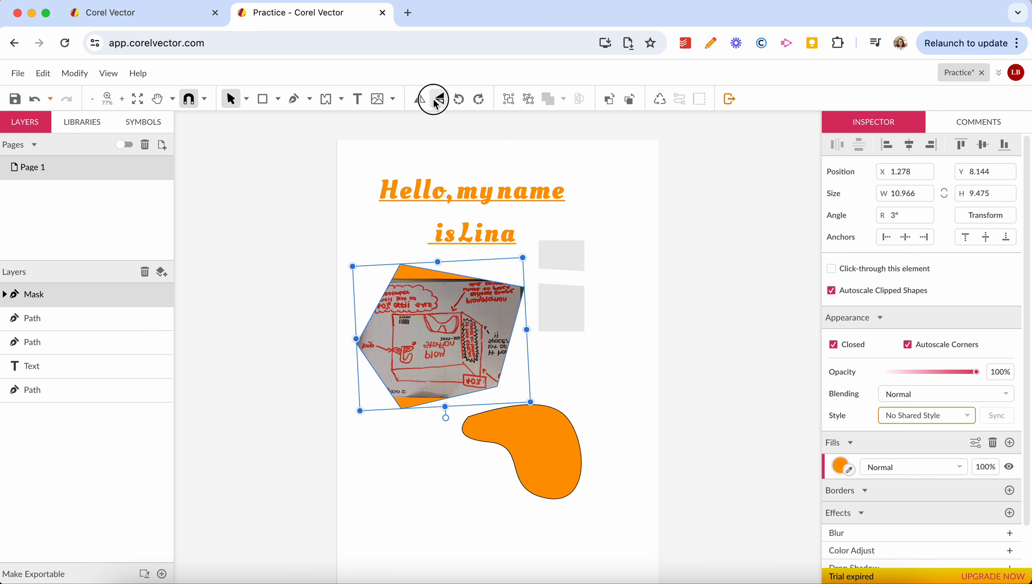
Step: Rotate the masked image counter-clockwise by three 90° turns
left_click(461, 100)
left_click(462, 100)
left_click(461, 100)
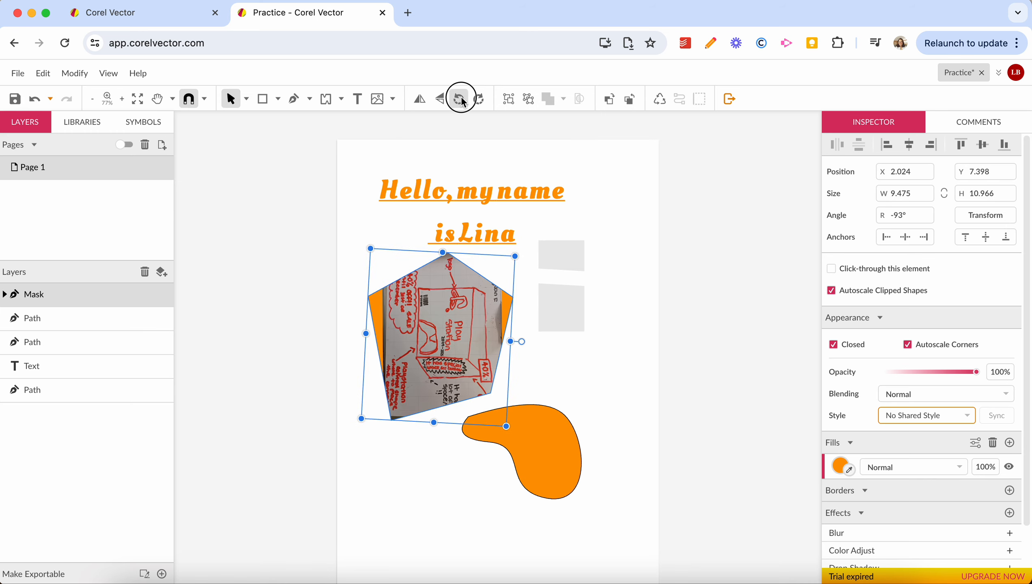
Step: Rotate the masked image one more 90° turn counter-clockwise, group it with the orange curved path, and deselect the group
left_click(461, 100)
left_click_drag(627, 485, 417, 368)
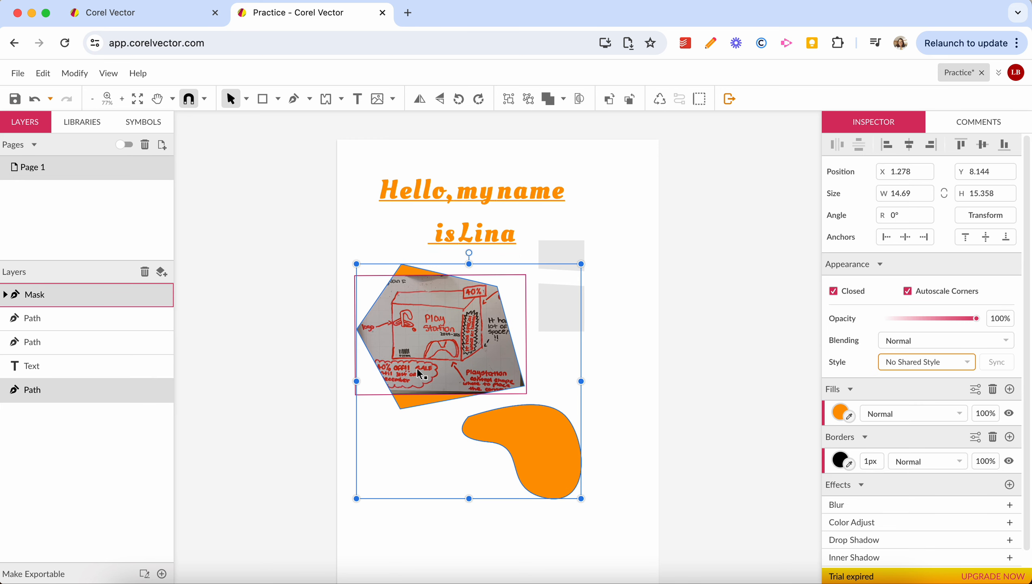
left_click(514, 98)
left_click(628, 416)
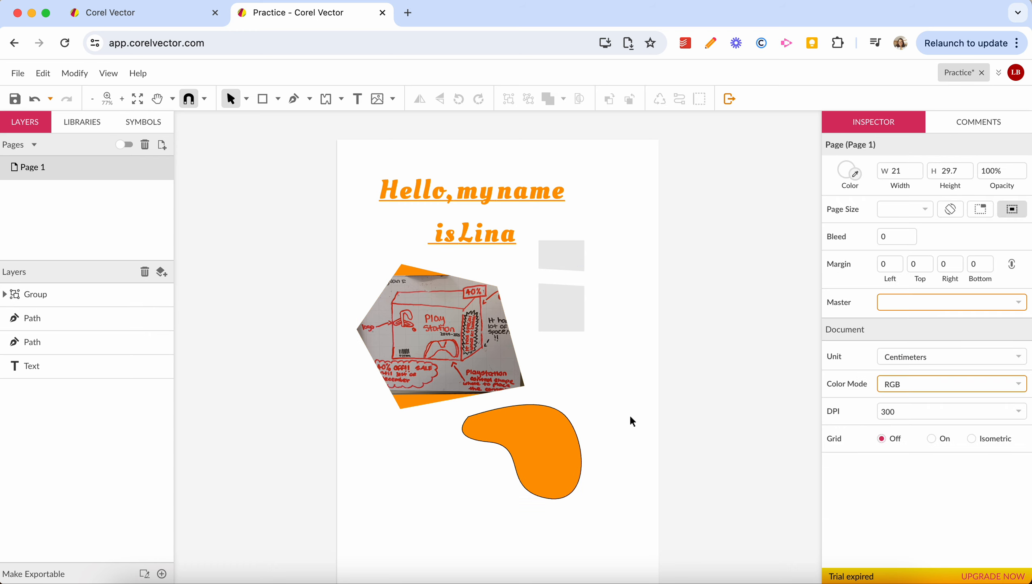
Step: Merge the two grey rectangle pieces, overlapped at their corners, into one compound shape and move it slightly to the right
left_click_drag(572, 314, 602, 283)
left_click(531, 296)
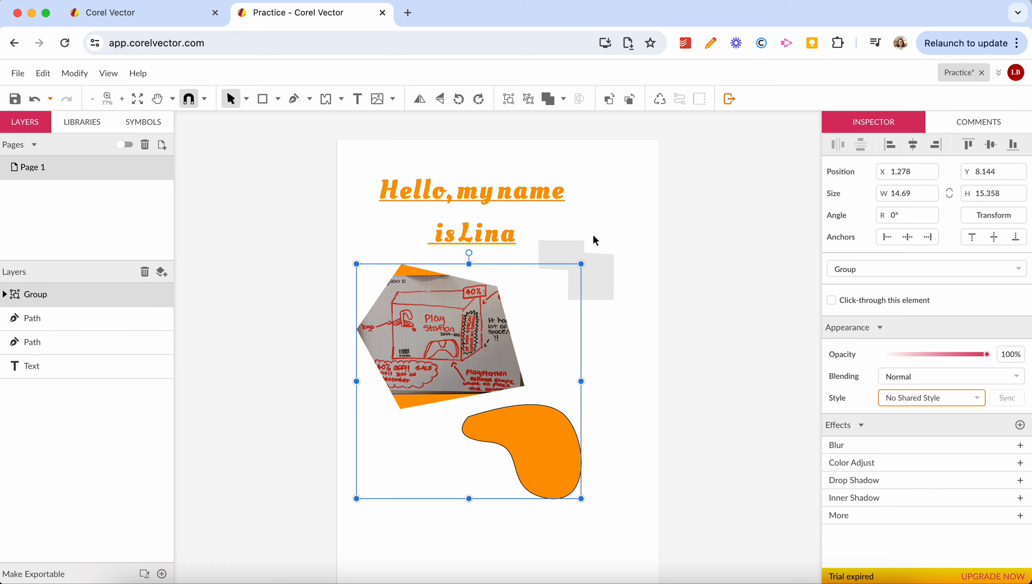
left_click_drag(576, 237, 599, 258)
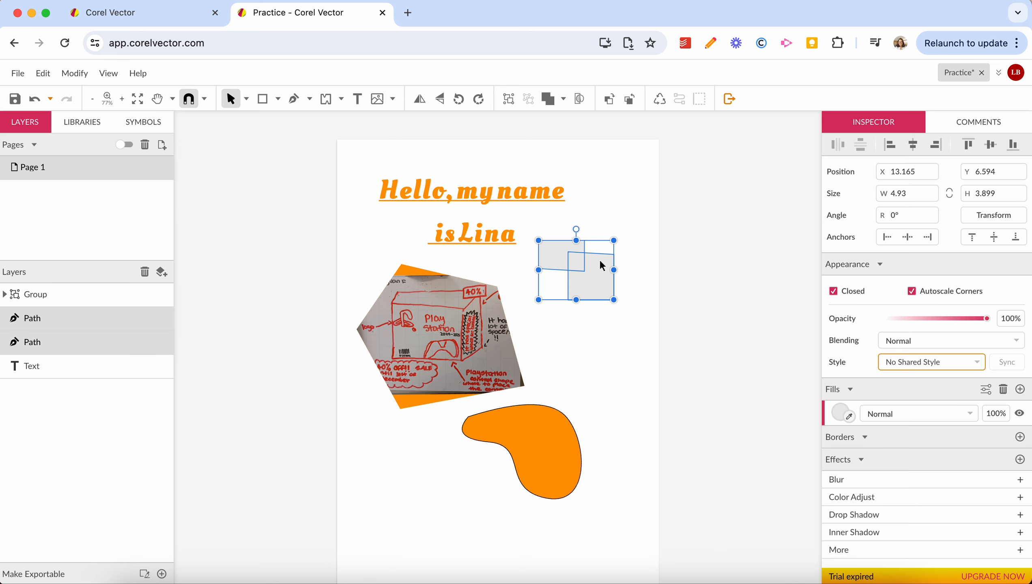
left_click(551, 97)
left_click(615, 234)
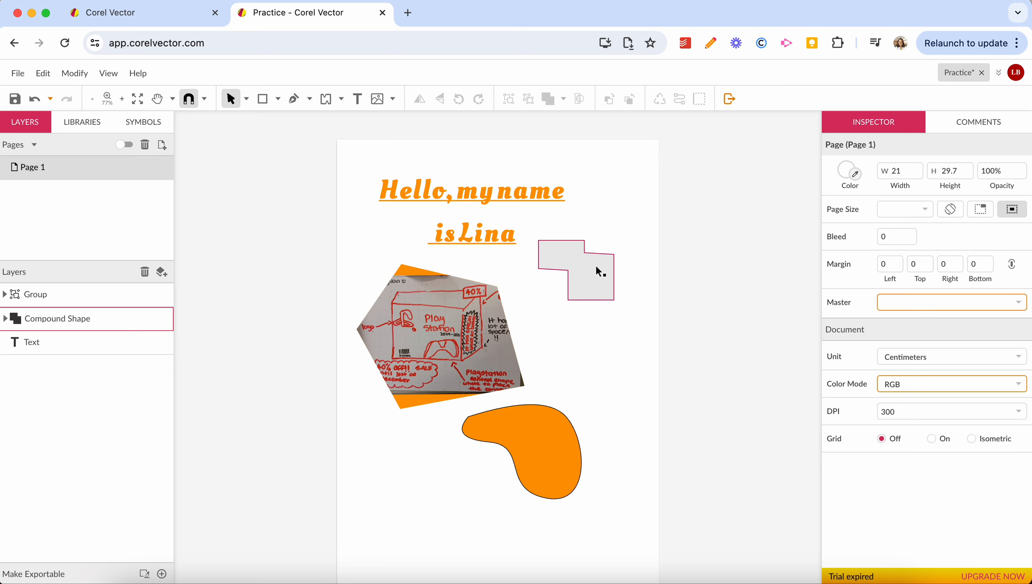
left_click_drag(596, 270, 610, 285)
left_click(626, 361)
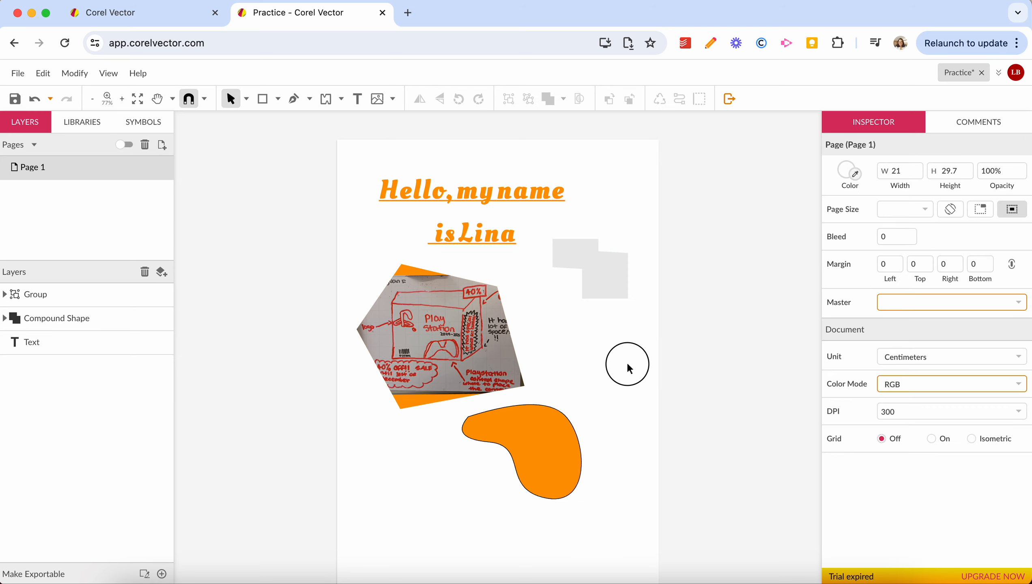